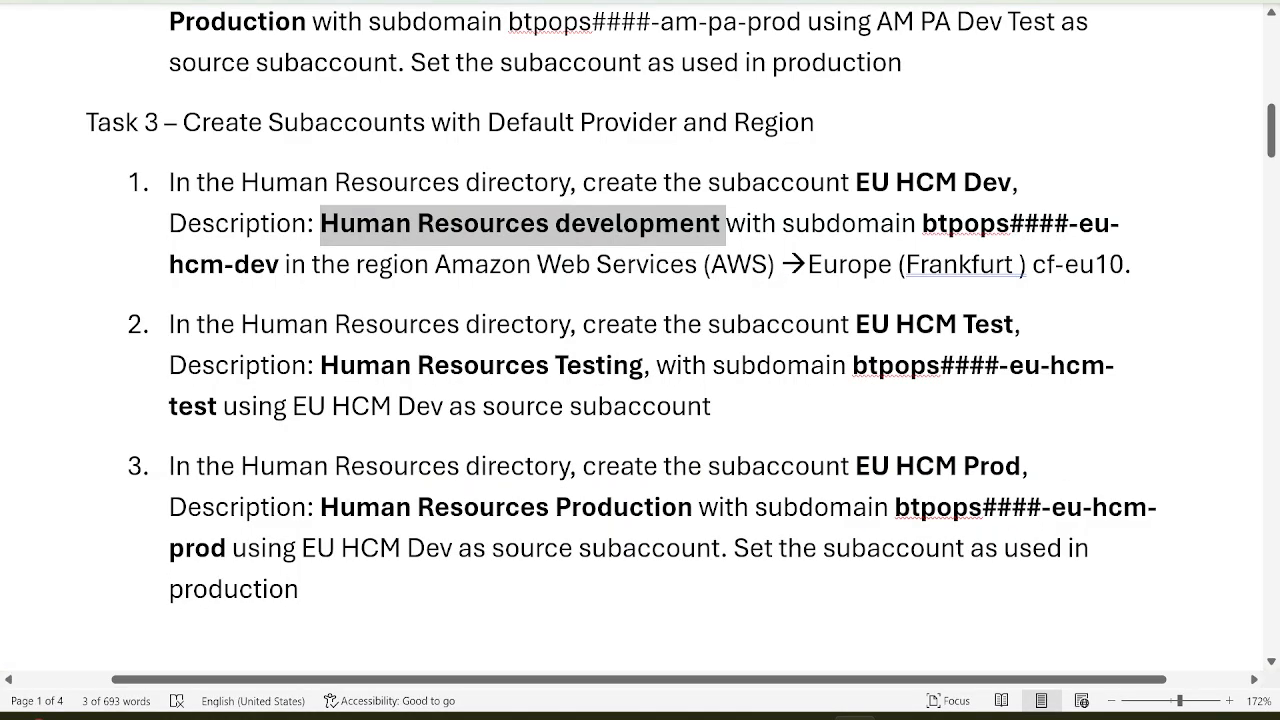
Paste the instructions' subdomain and replace #### with d252, giving btpopsd252-eu-hcm-dev
key("alt+Tab")
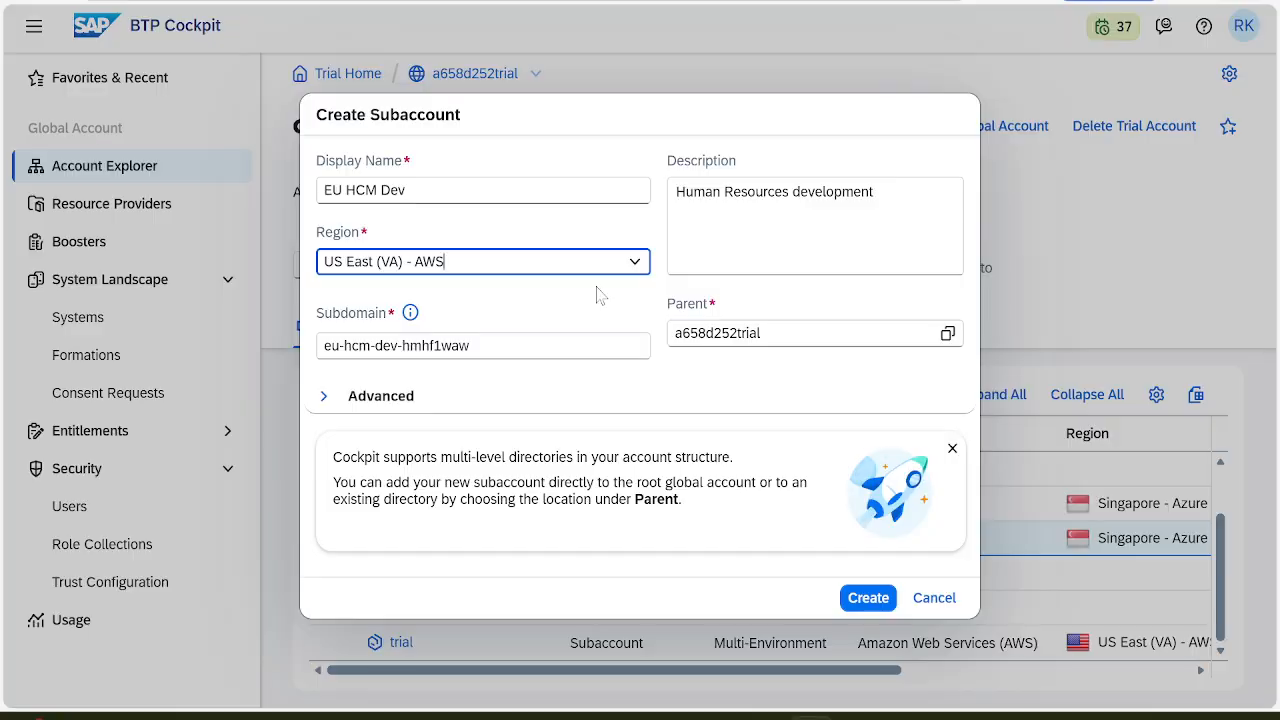
key("alt+Tab")
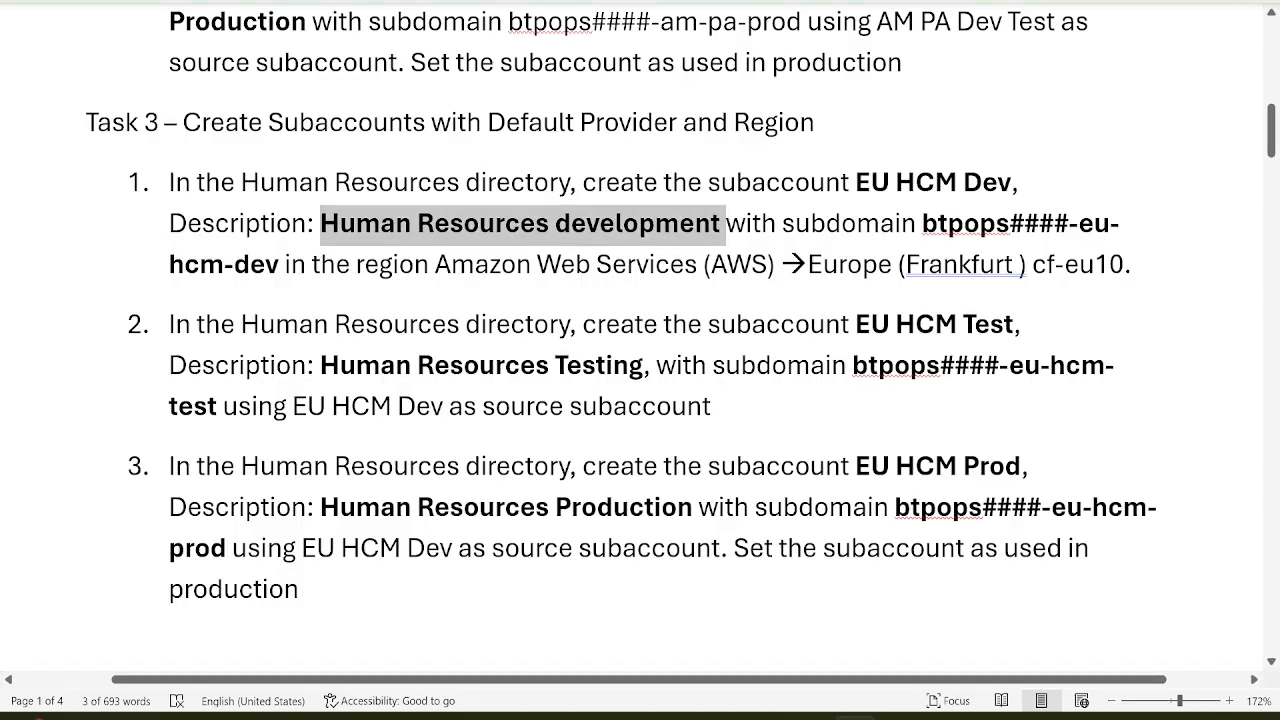
left_click_drag(923, 223, 284, 264)
key("ctrl+c")
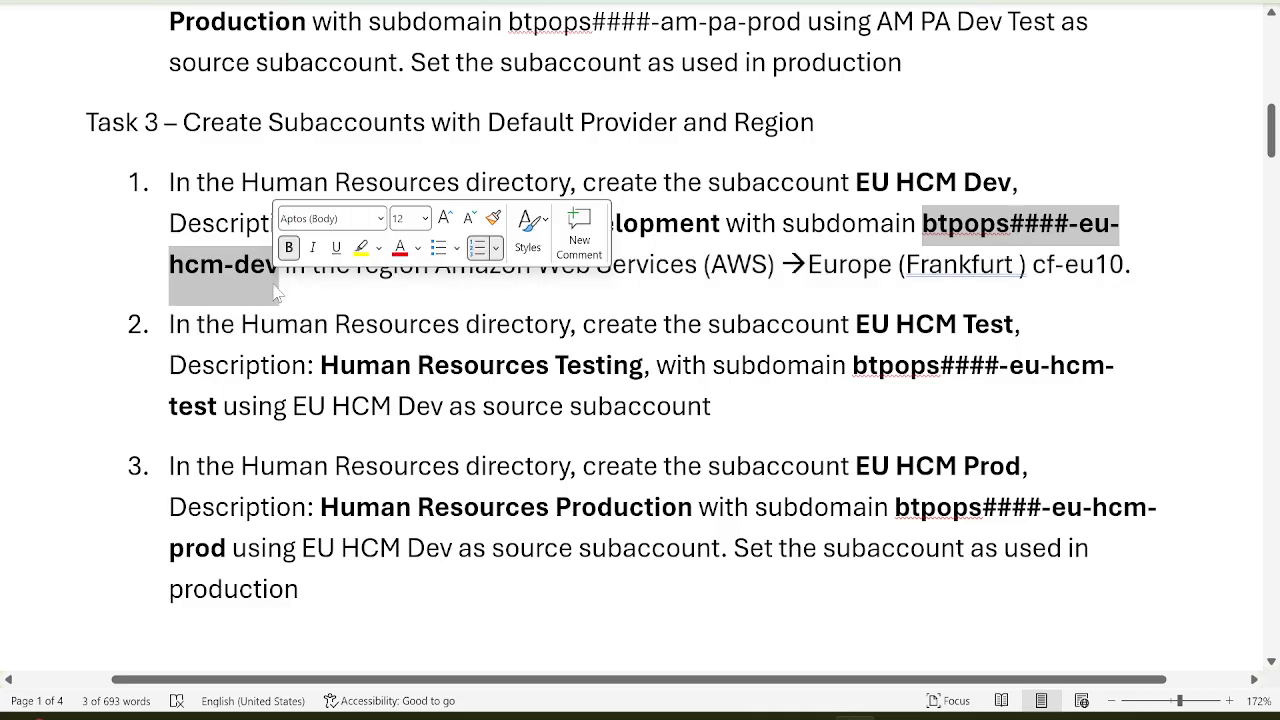
key("alt+Tab")
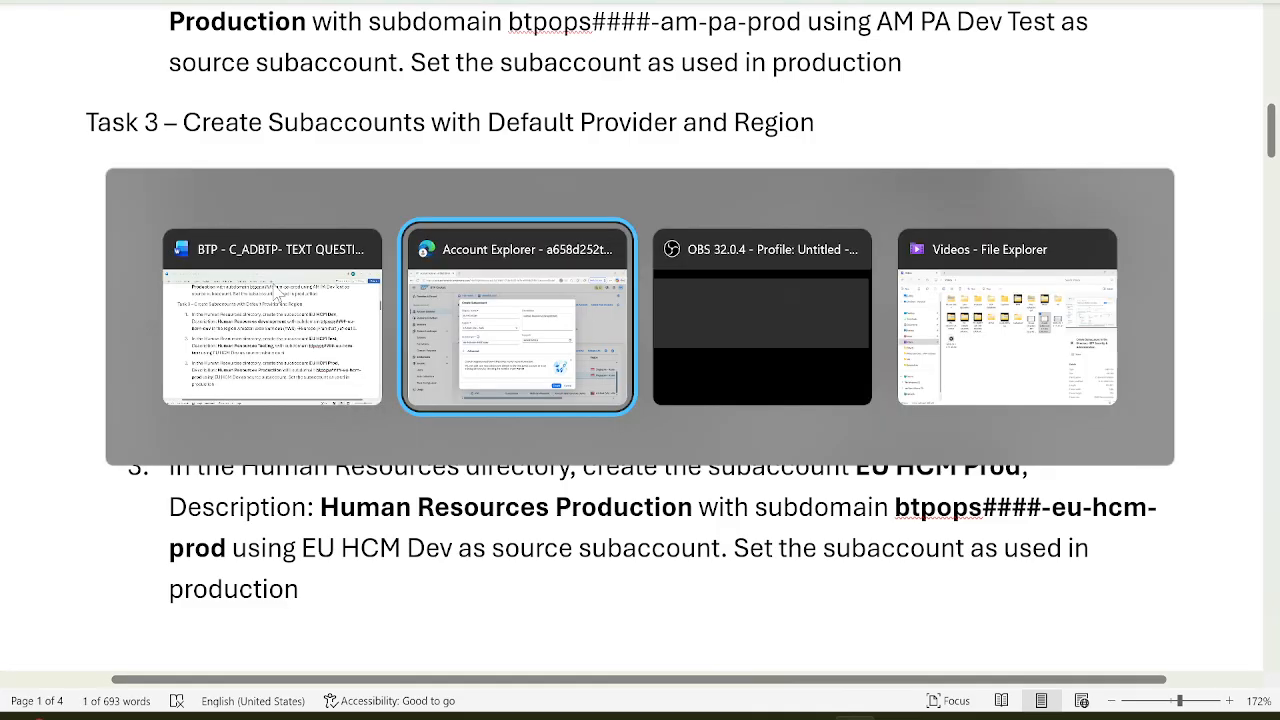
left_click(472, 346)
key("ctrl+a")
key("ctrl+v")
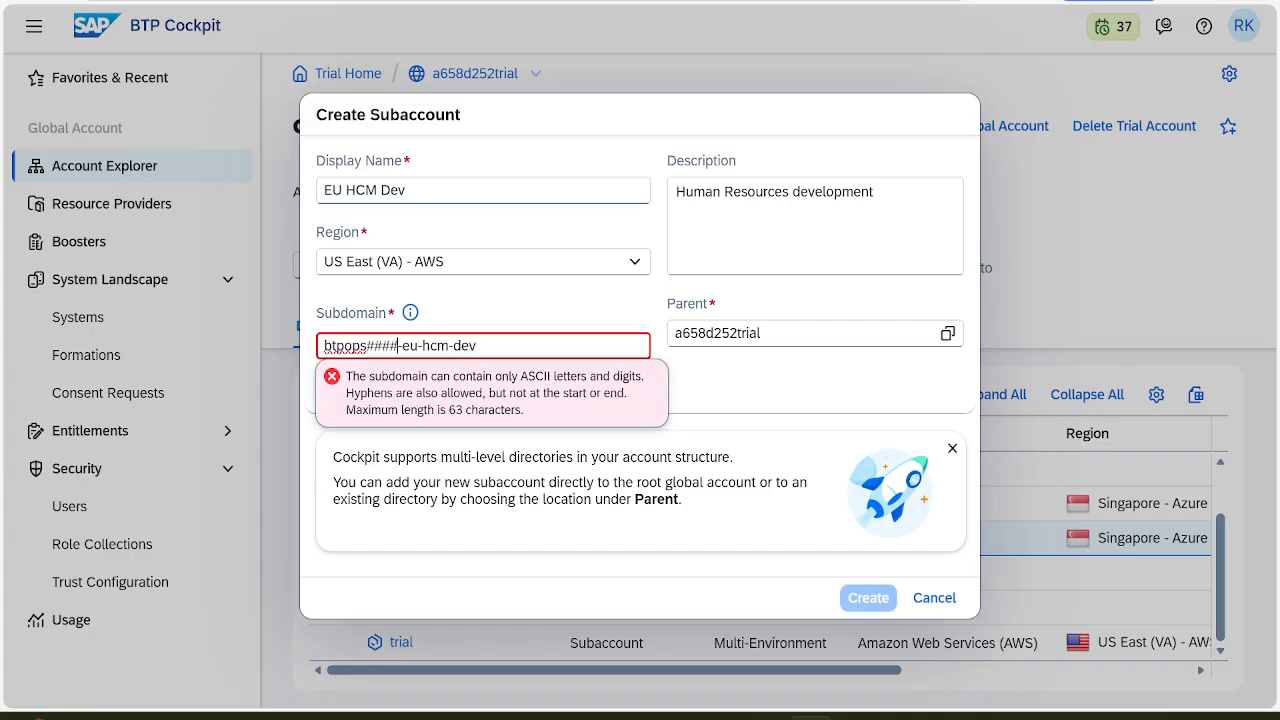
key("BackSpace")
key("BackSpace")
key("BackSpace")
key("BackSpace")
type("d252")
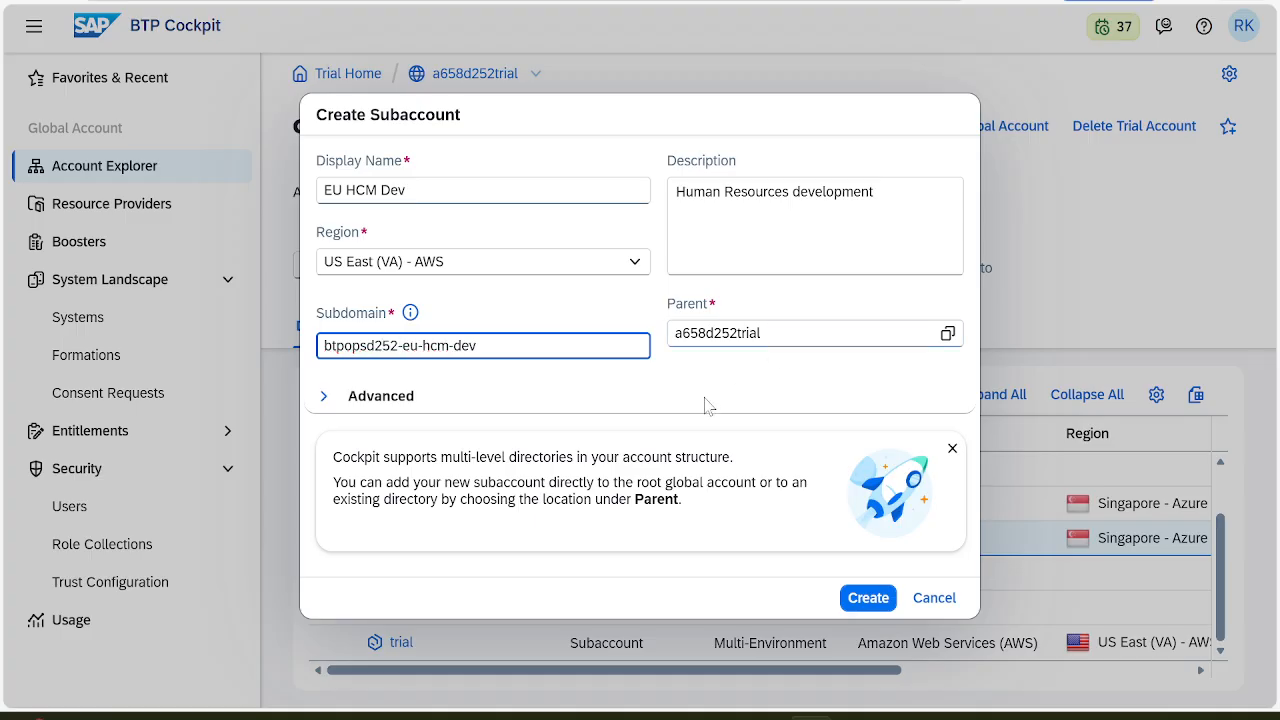
key("alt+Tab")
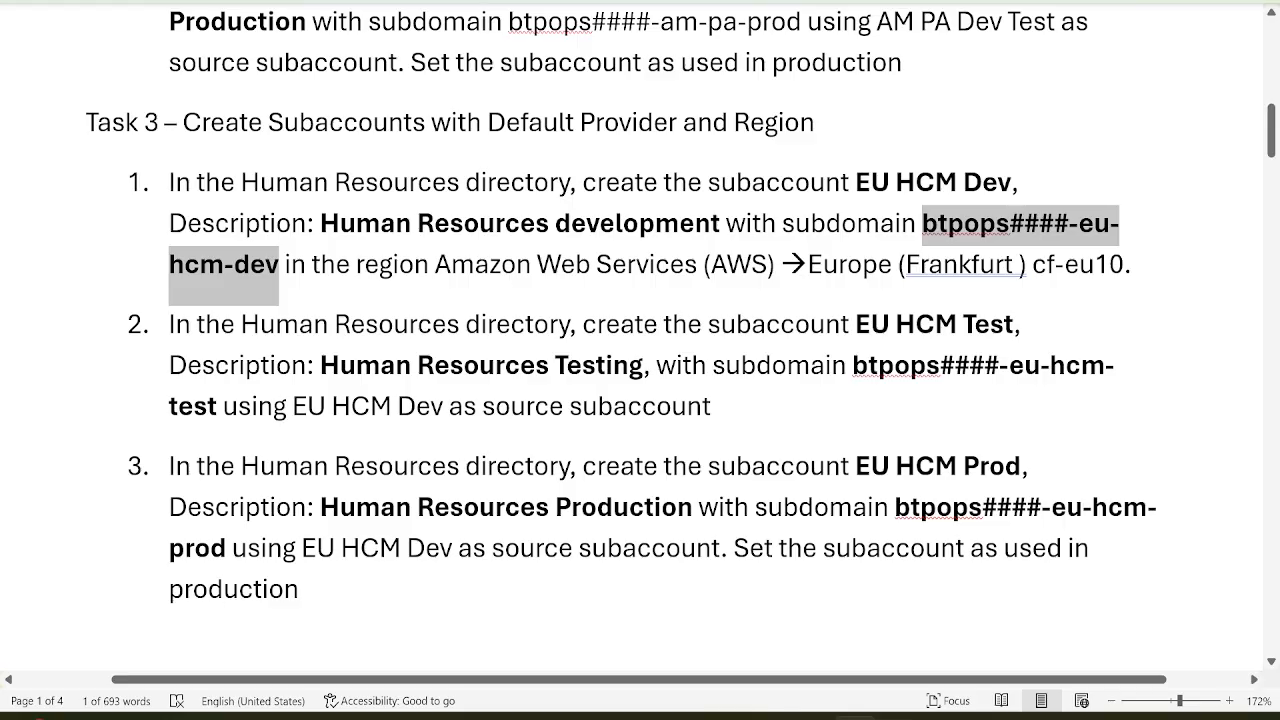
key("alt+Tab")
Choose Human Resources as the parent directory and create the EU HCM Dev subaccount
left_click(947, 343)
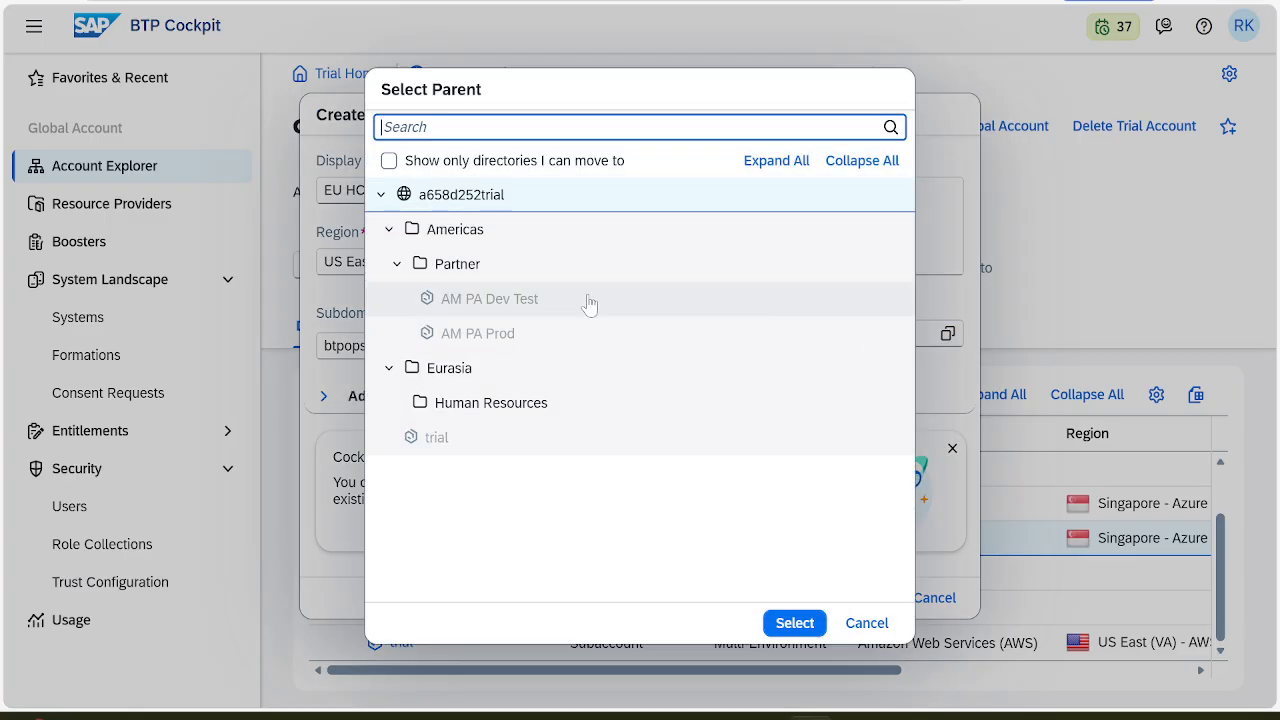
left_click(522, 401)
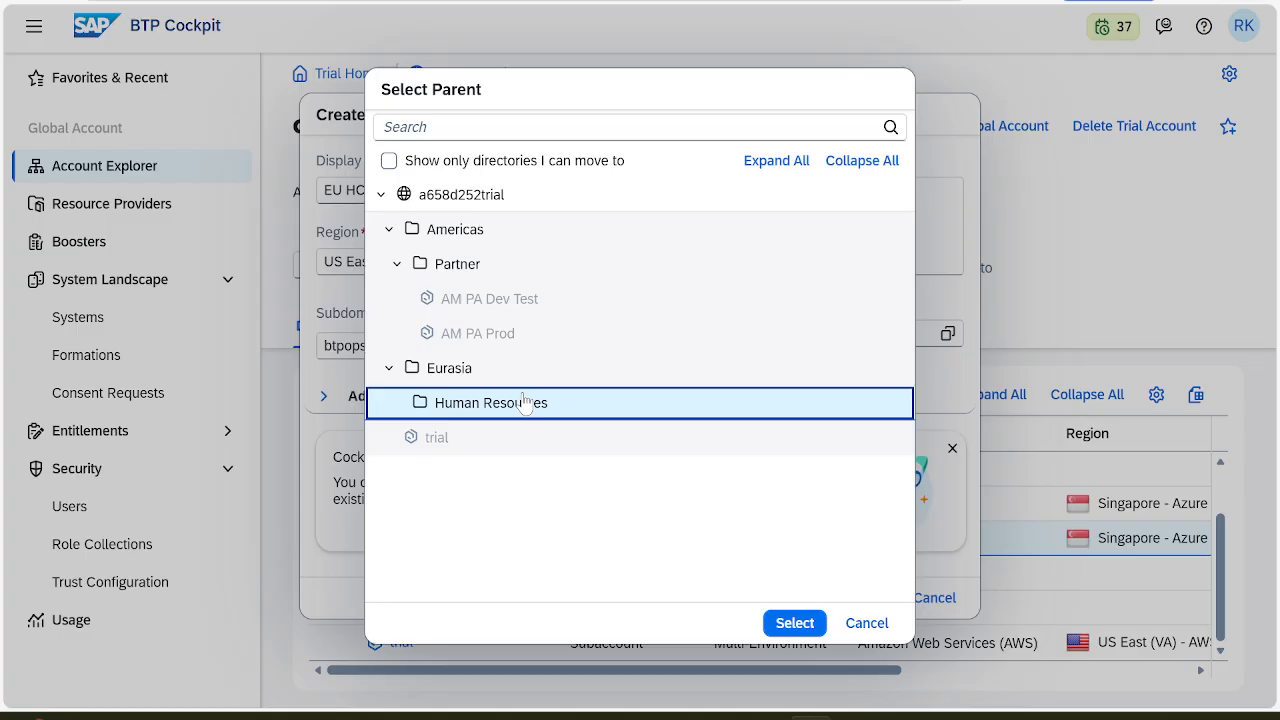
left_click(800, 628)
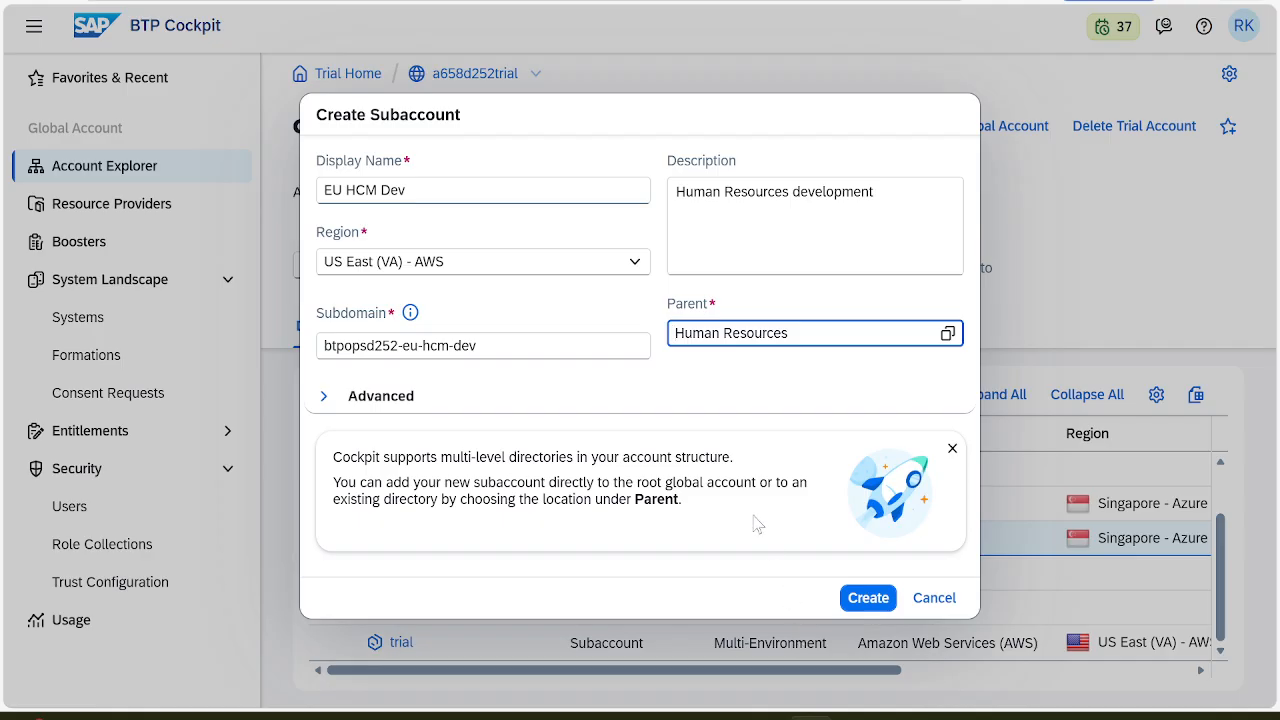
key("alt+Tab")
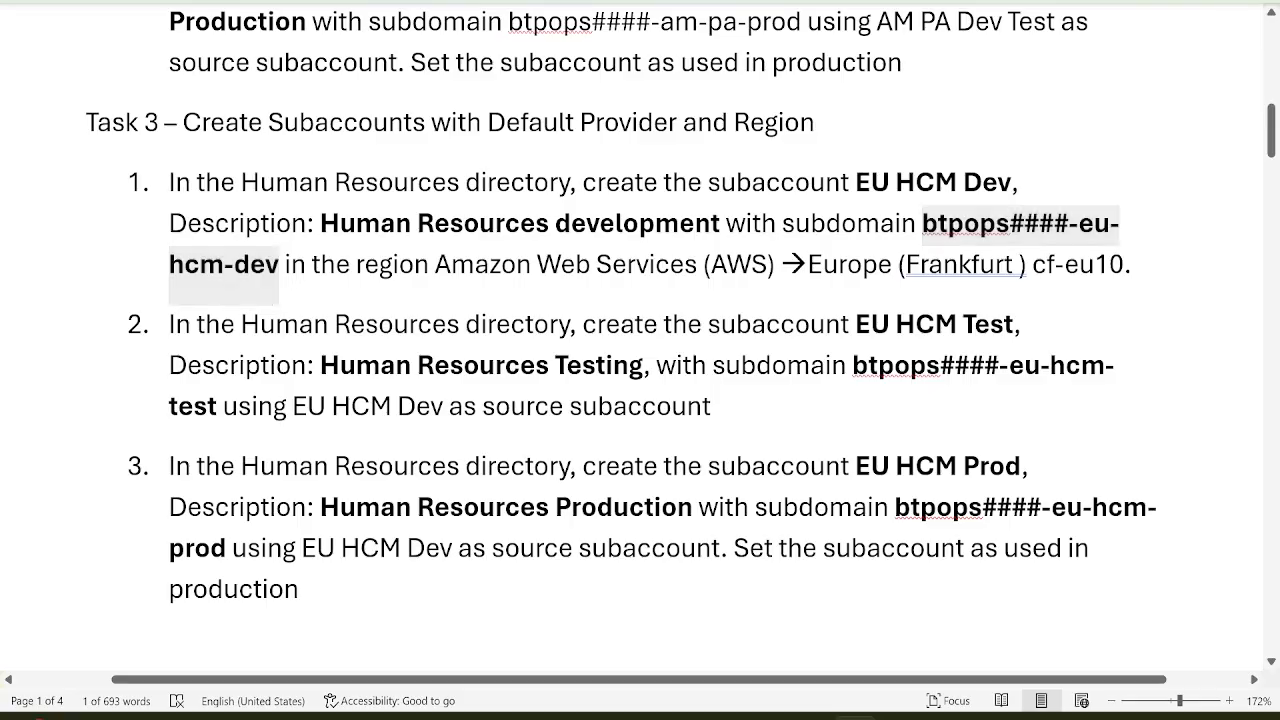
key("alt+Tab")
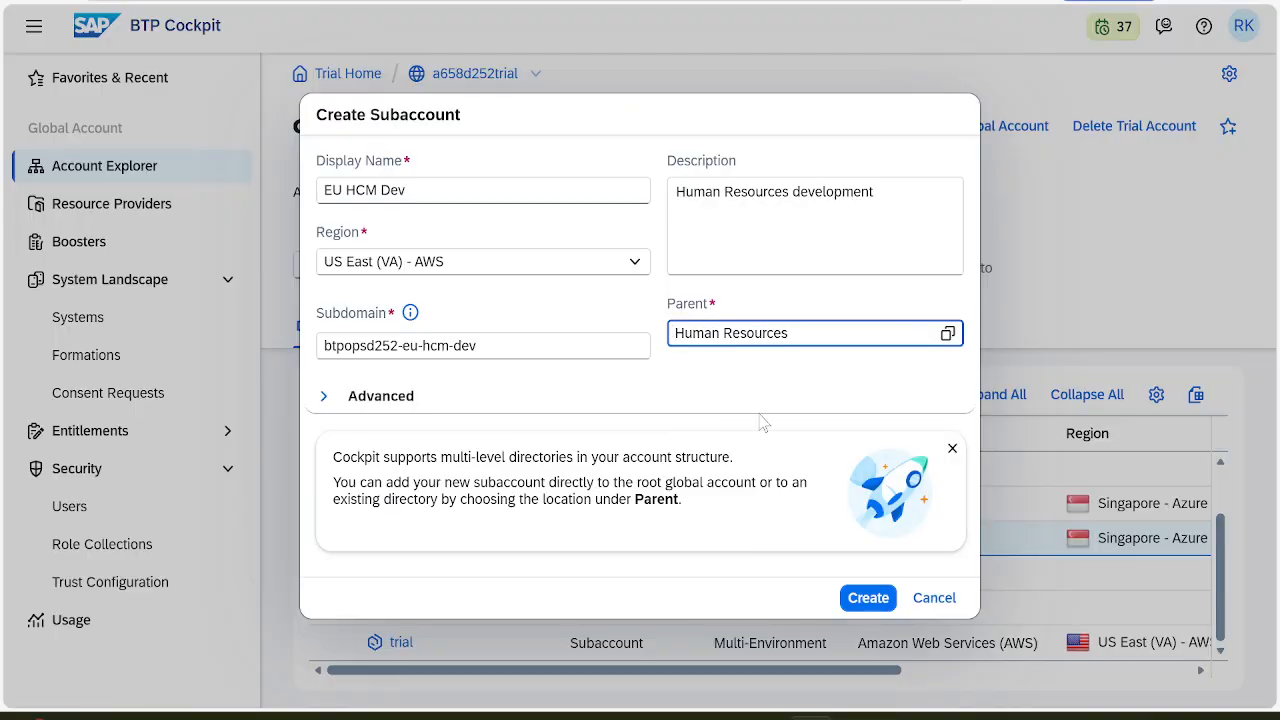
left_click(866, 599)
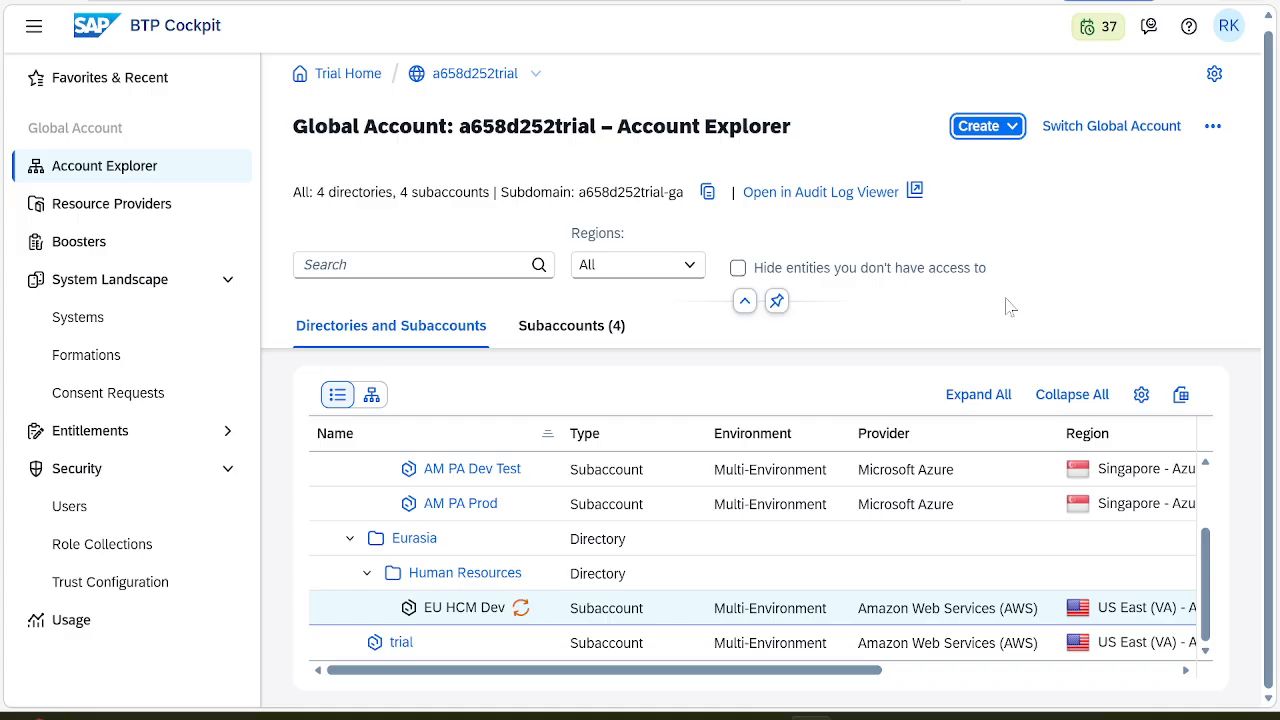
Let EU HCM Dev finish provisioning, checking the task instructions for the next task
key("alt+Tab")
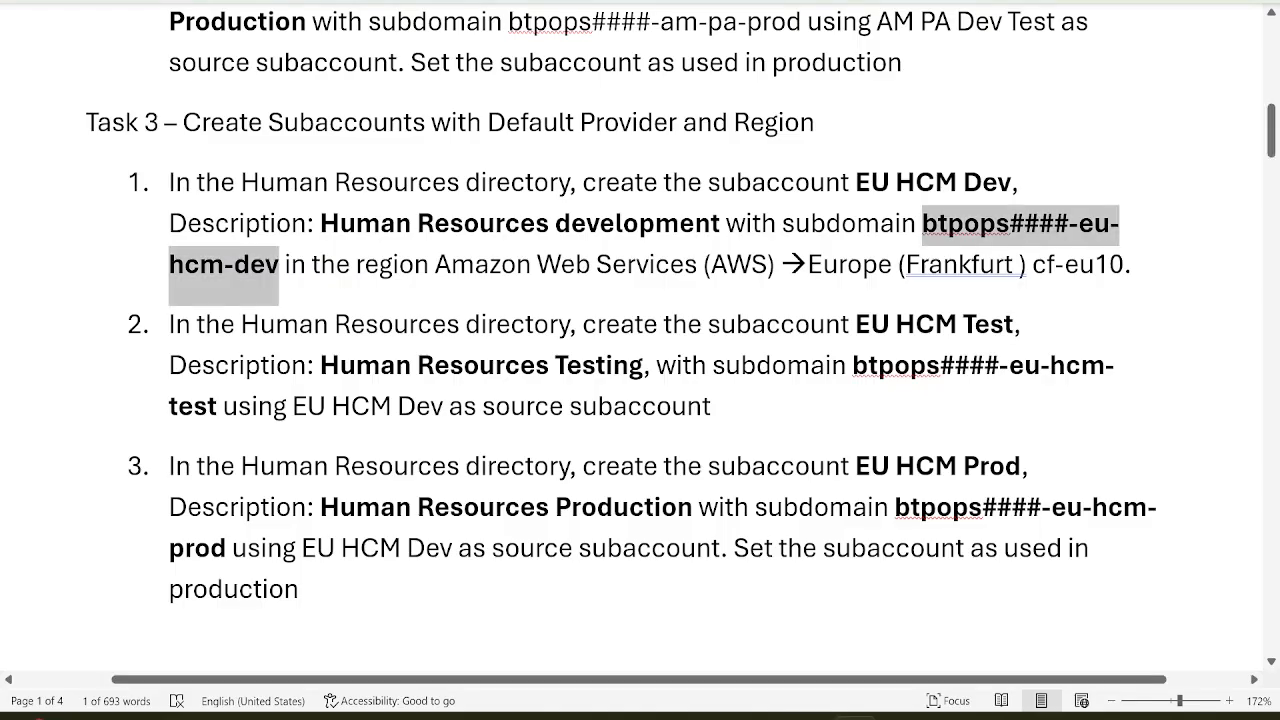
key("alt+Tab")
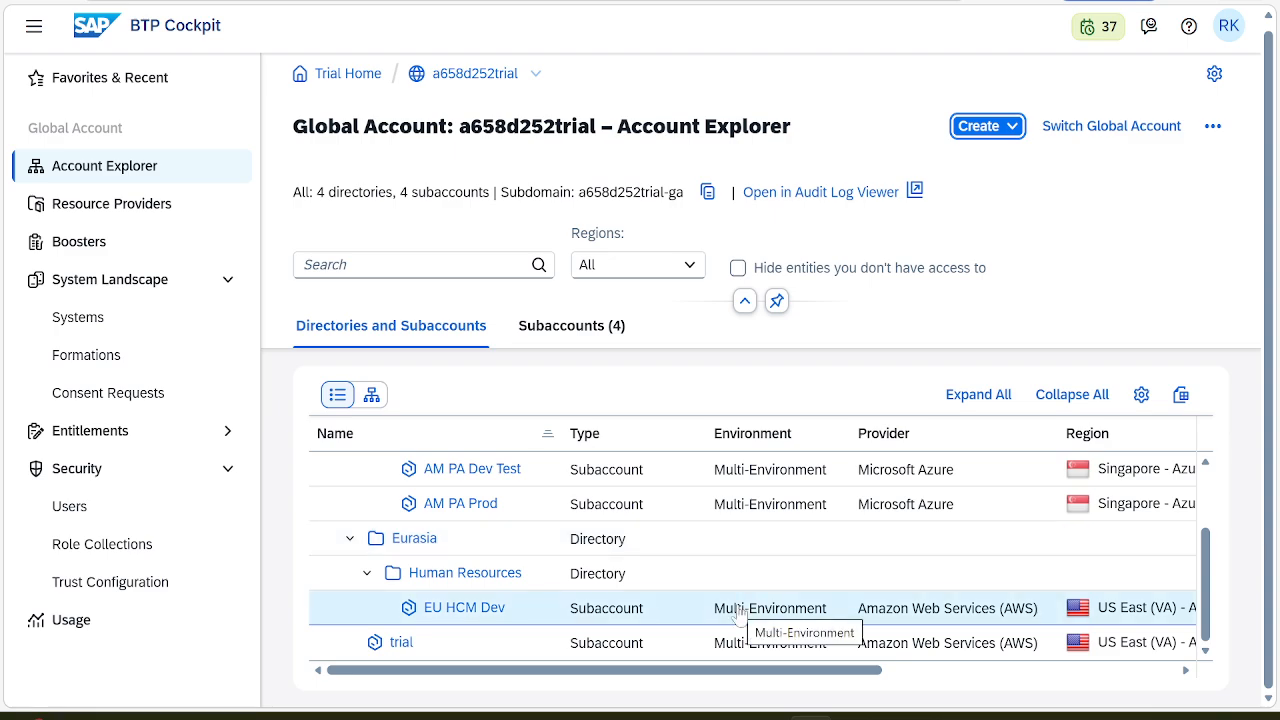
key("alt+Tab")
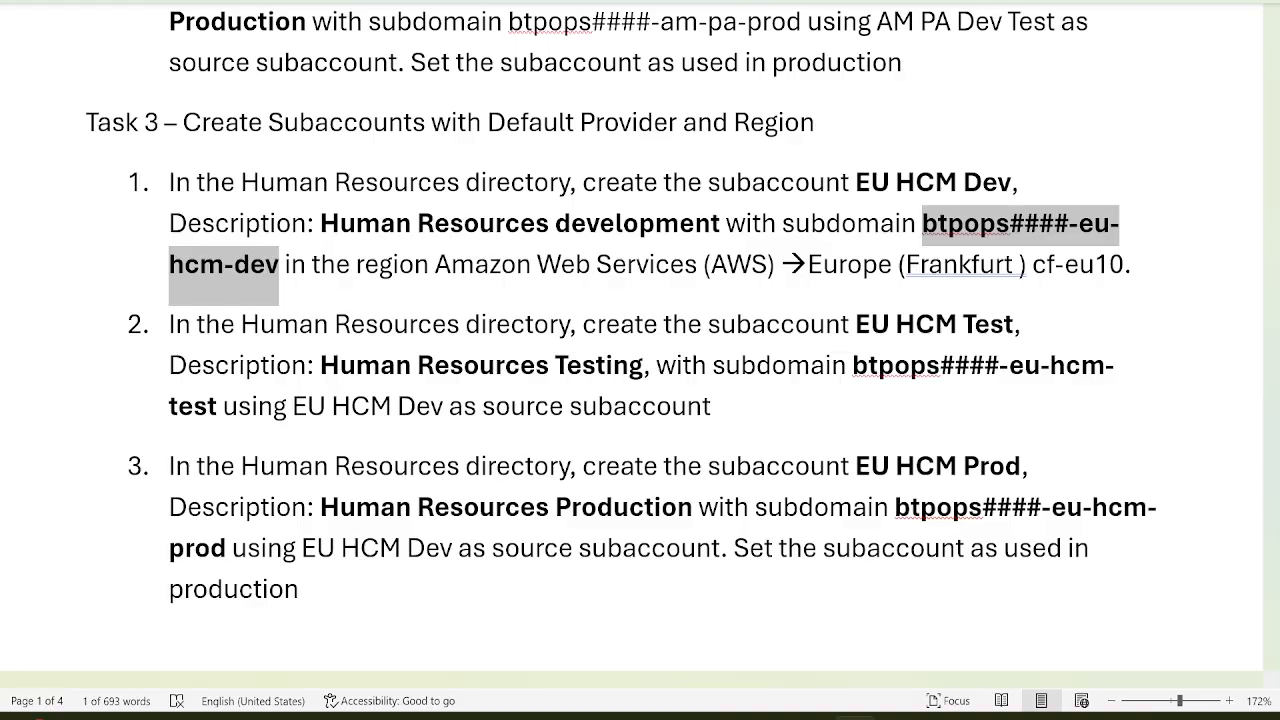
key("alt+Tab")
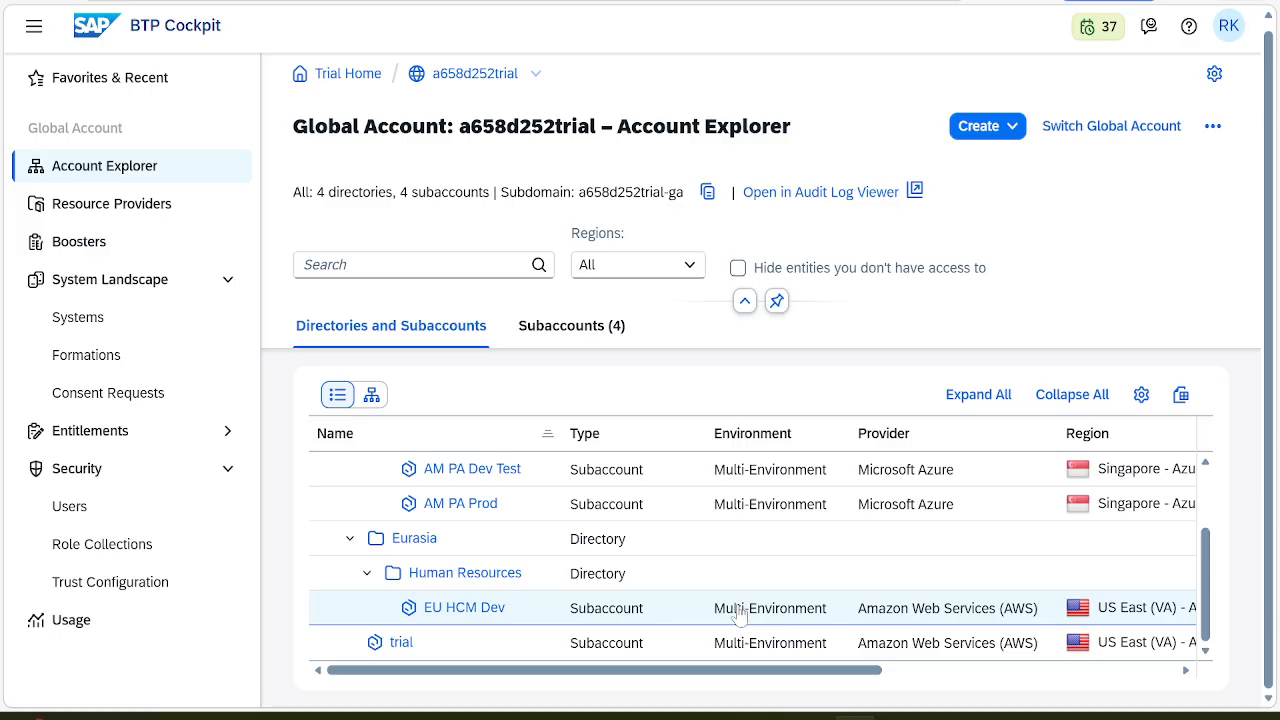
Start a Subaccount from Existing Subaccount with EU HCM Dev as the source
left_click(1010, 127)
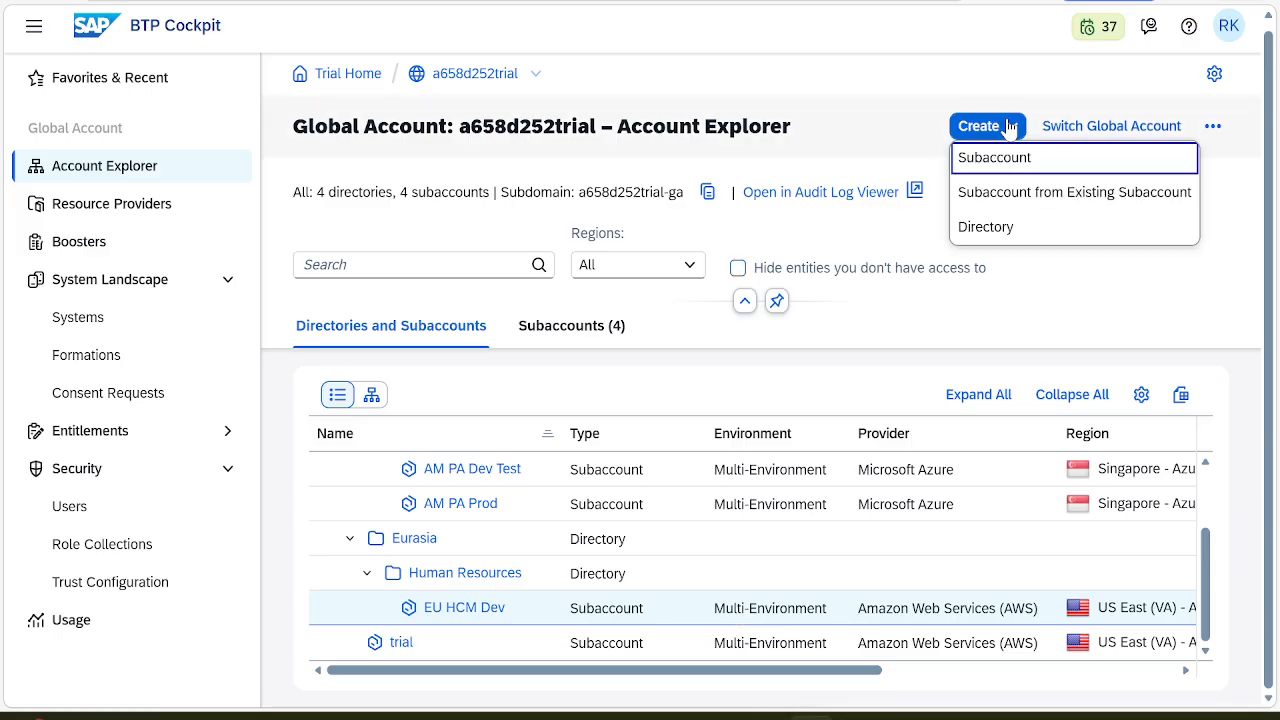
left_click(1070, 195)
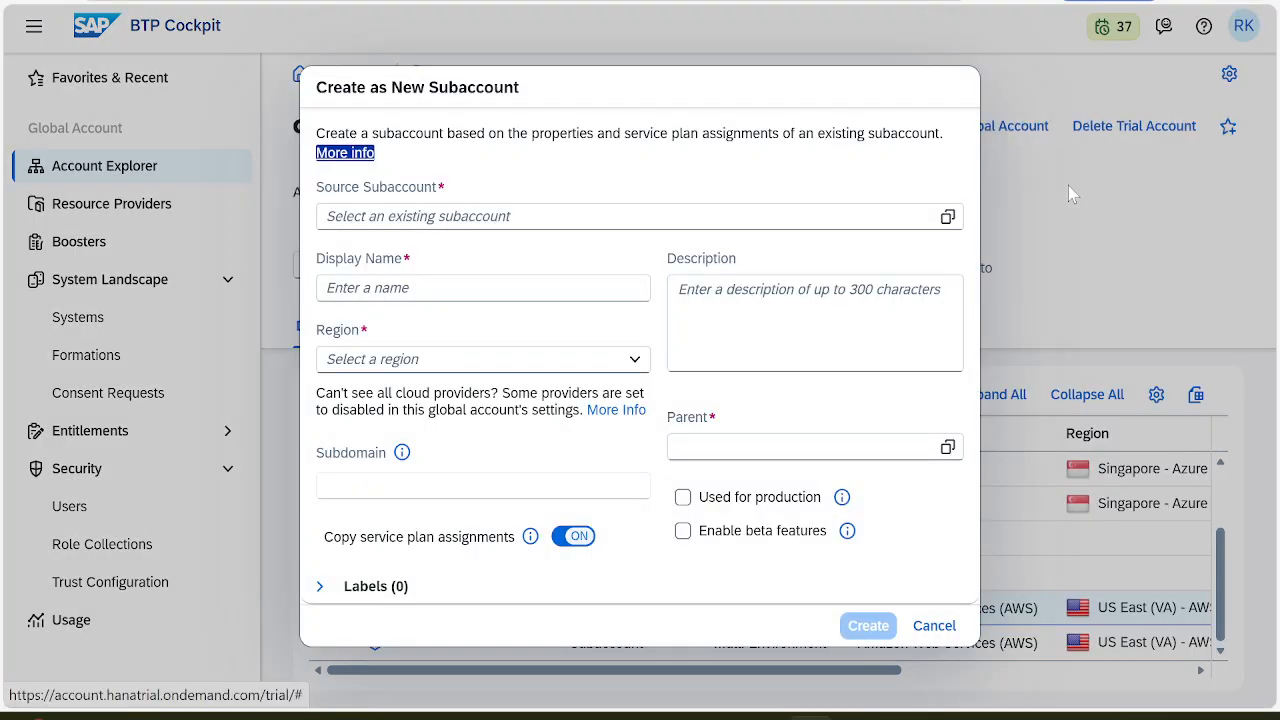
key("alt+Tab")
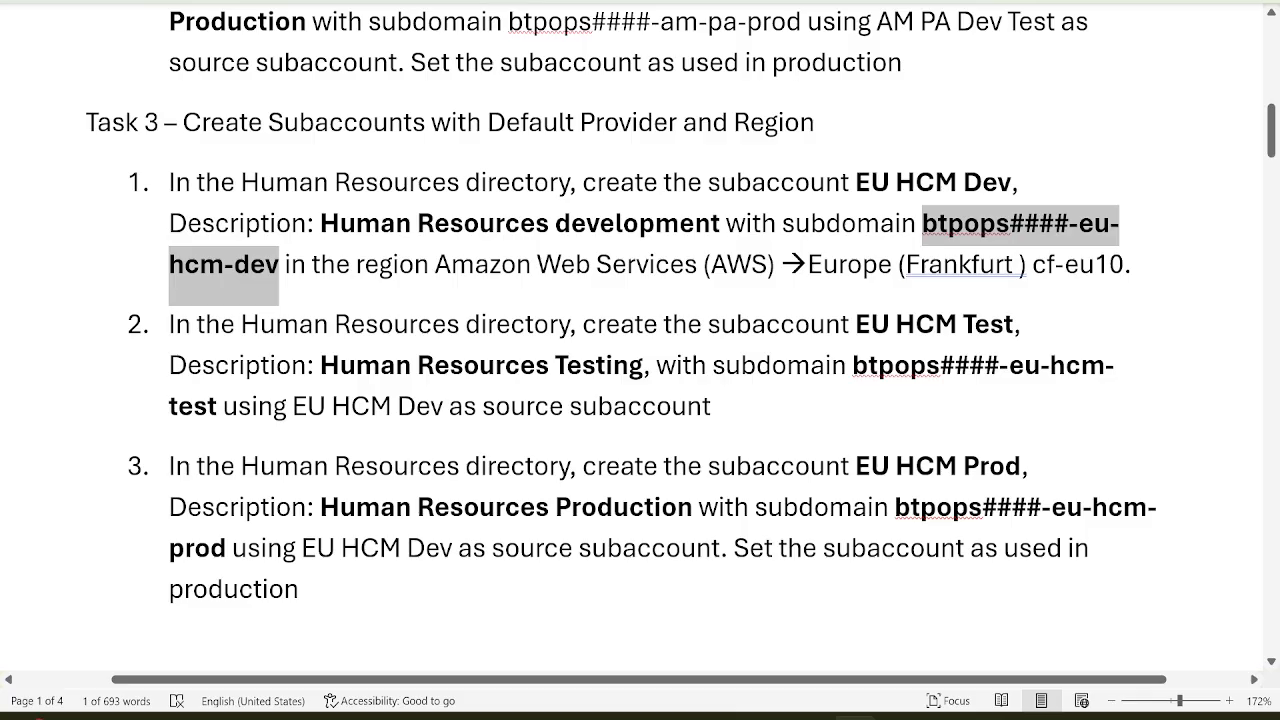
left_click(768, 418)
key("alt+Tab")
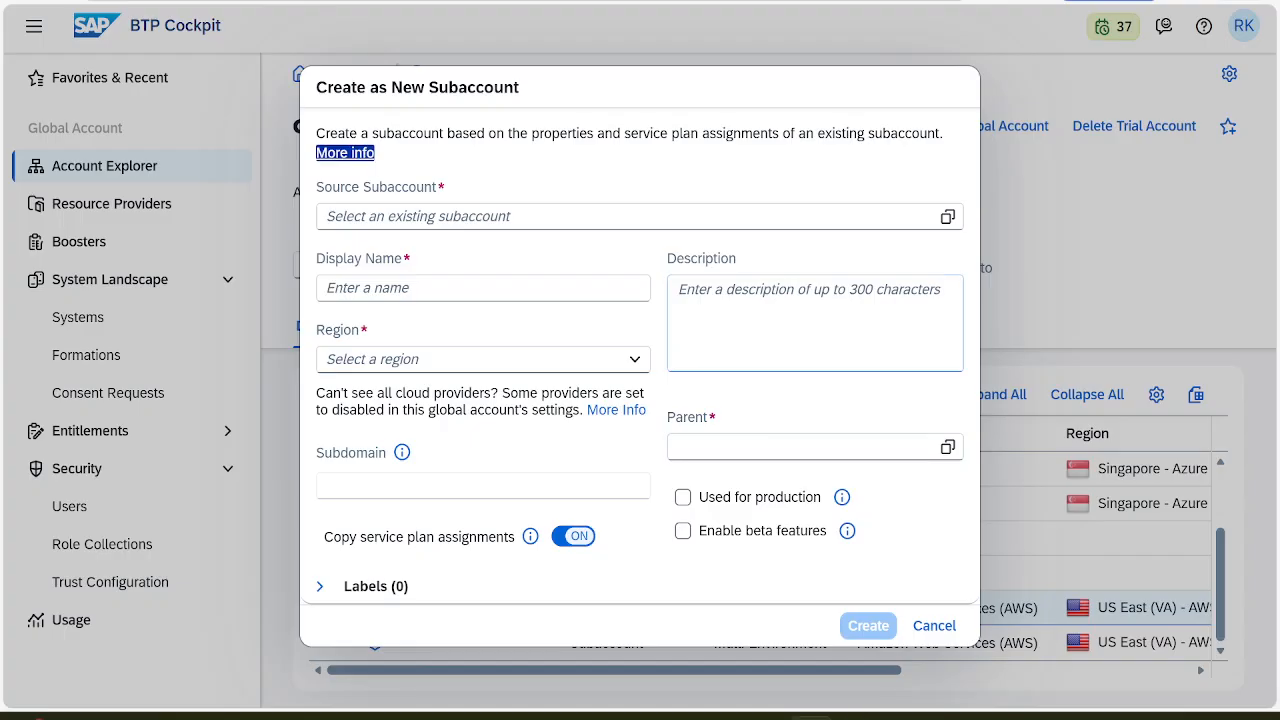
left_click(947, 217)
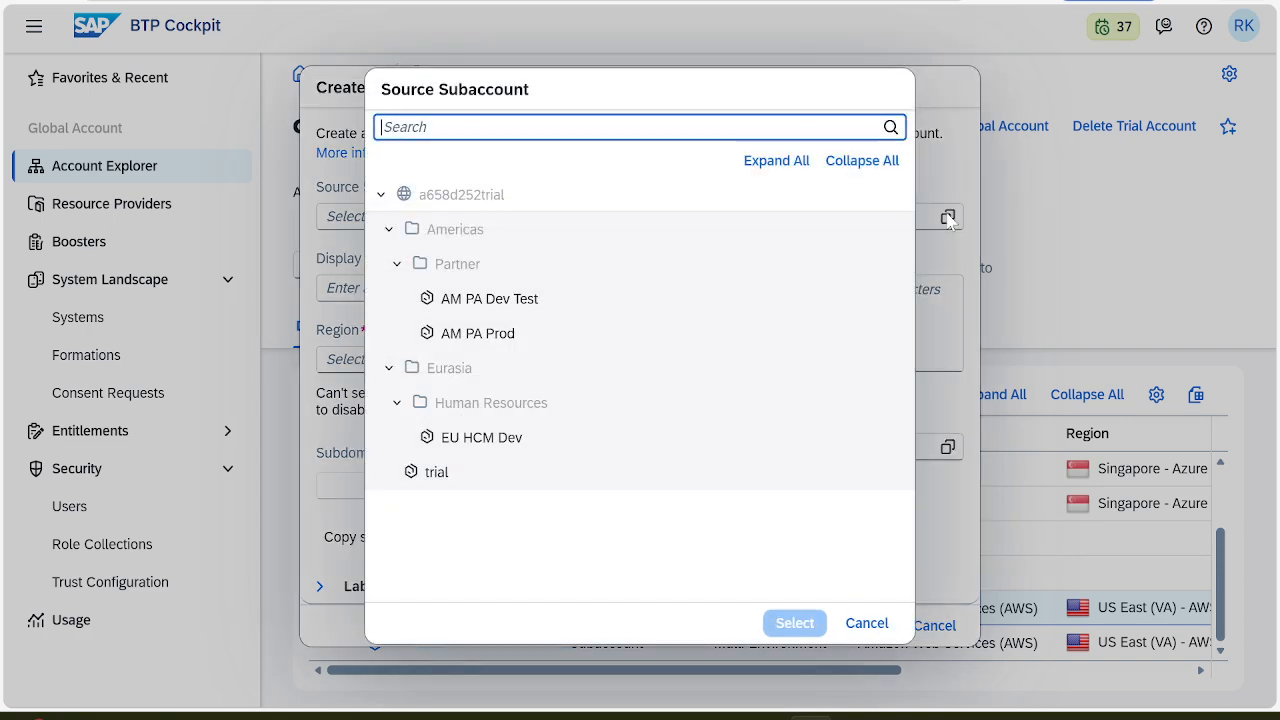
left_click(516, 440)
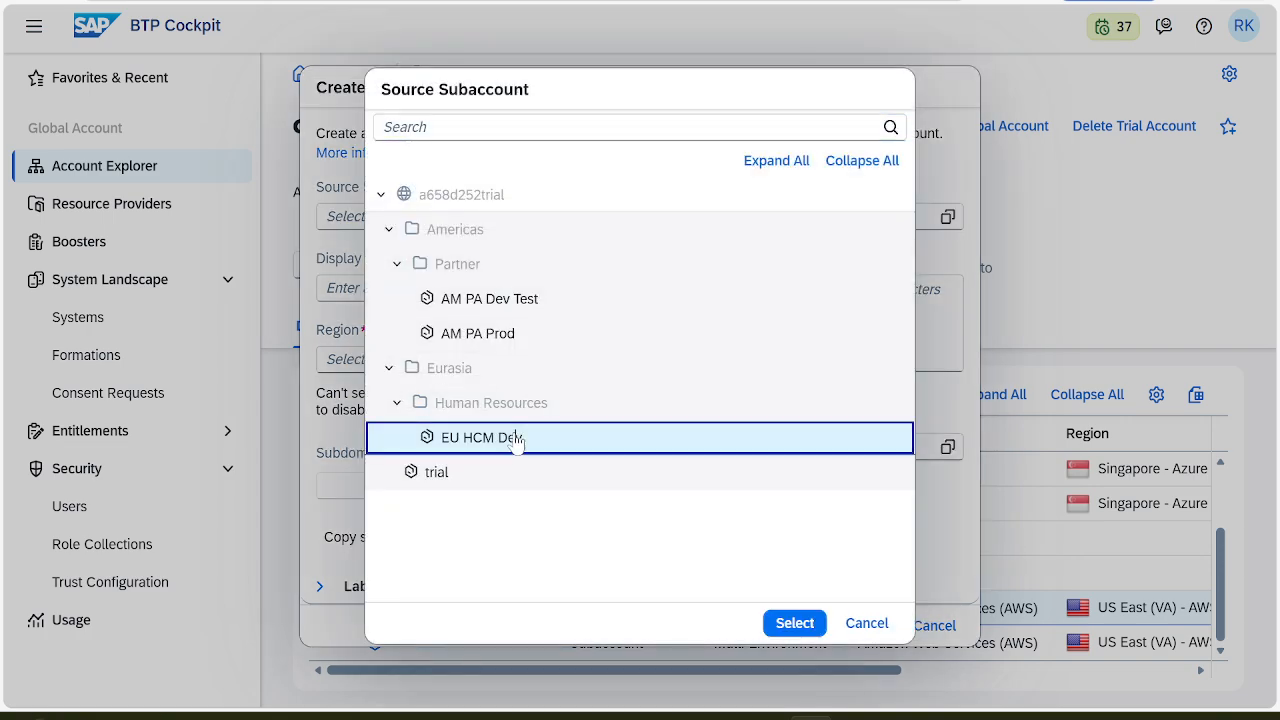
left_click(779, 622)
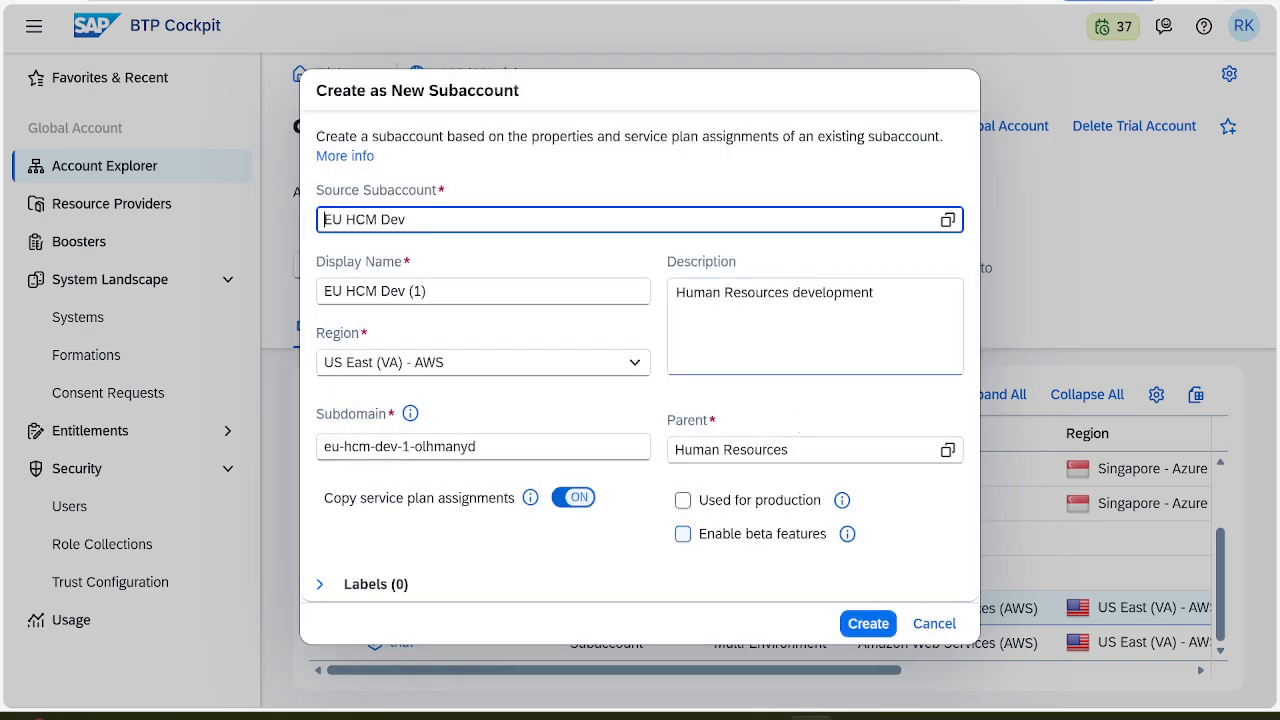
Set the display name to EU HCM Test, copied from the task instructions
key("alt+Tab")
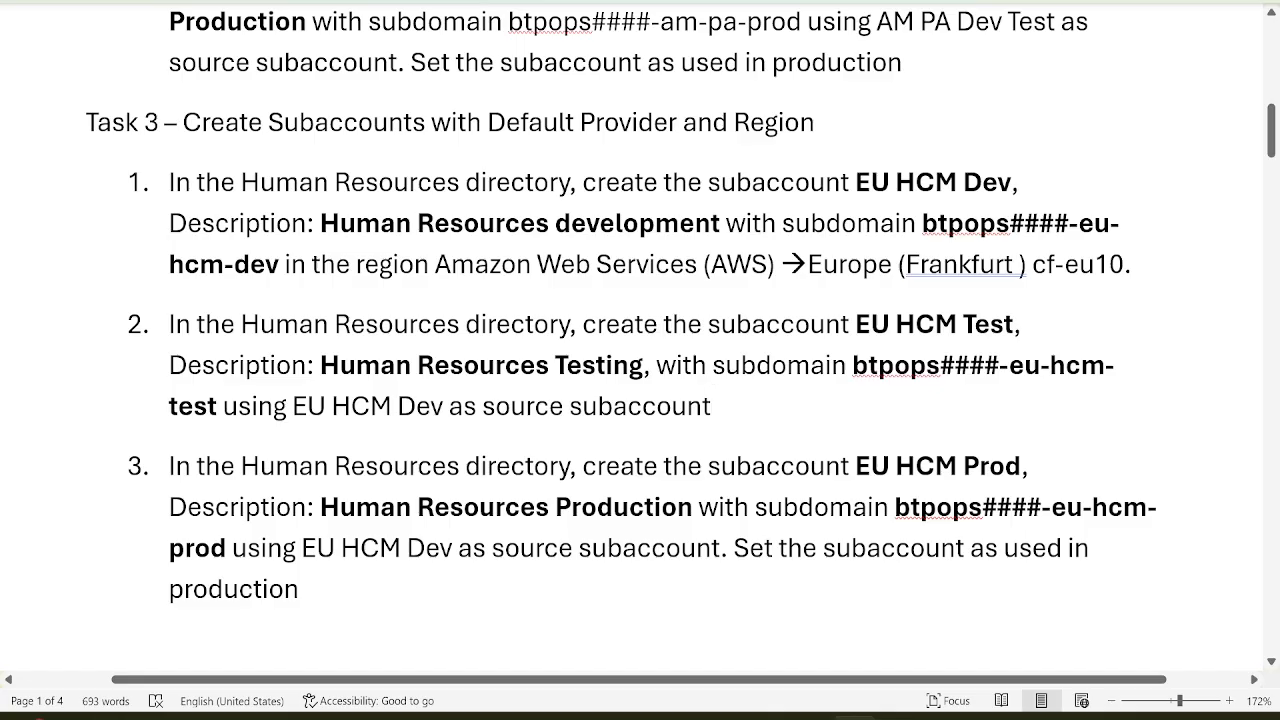
left_click_drag(856, 325, 997, 338)
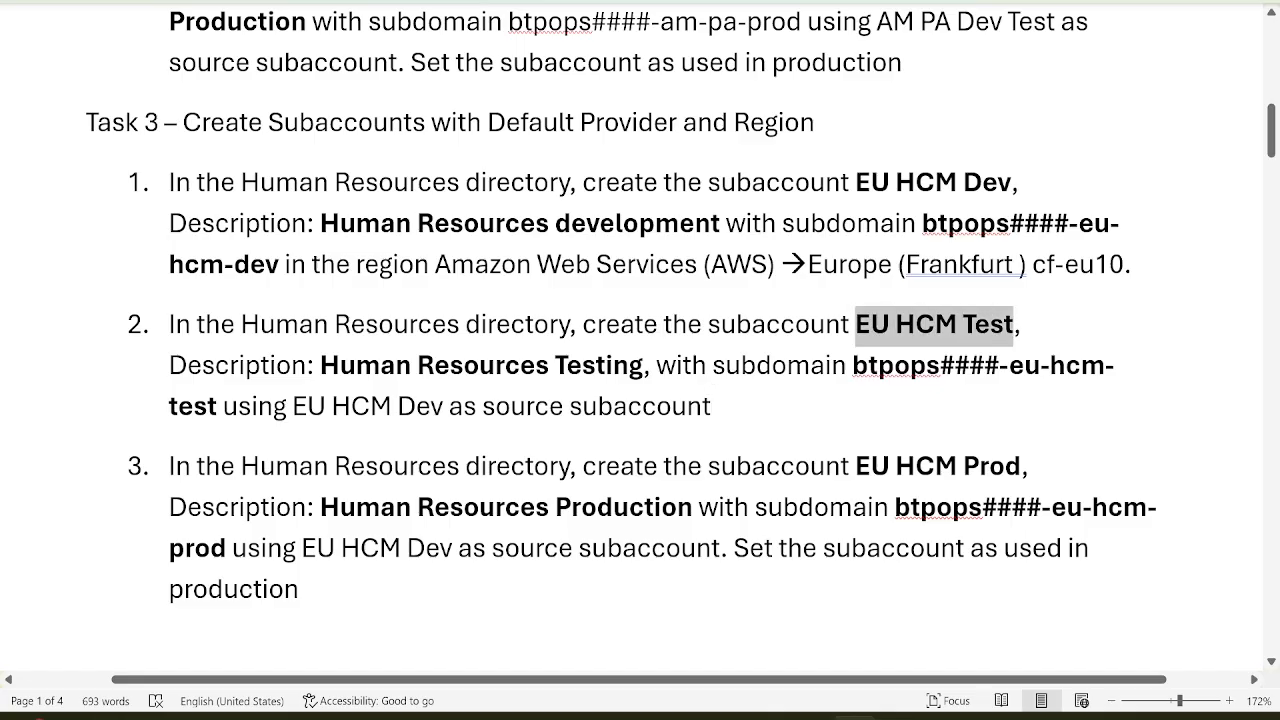
key("ctrl+c")
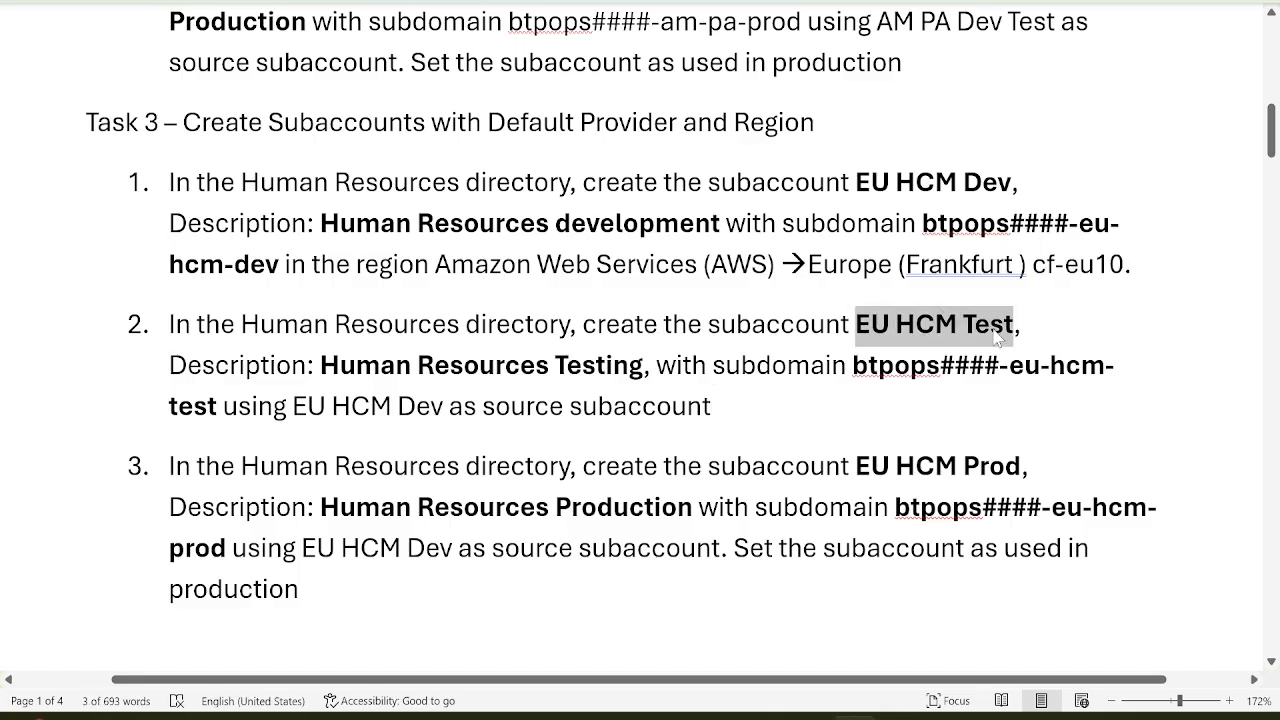
key("alt+Tab")
left_click(593, 290)
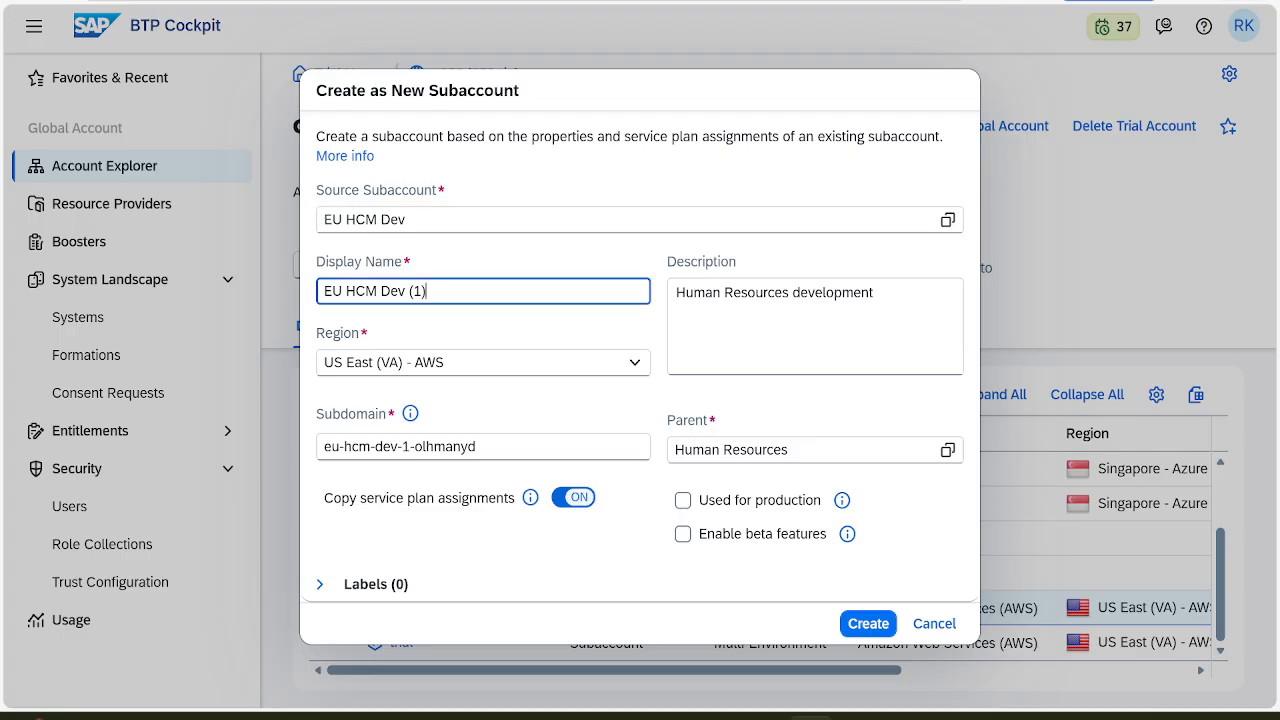
key("ctrl+a")
key("ctrl+v")
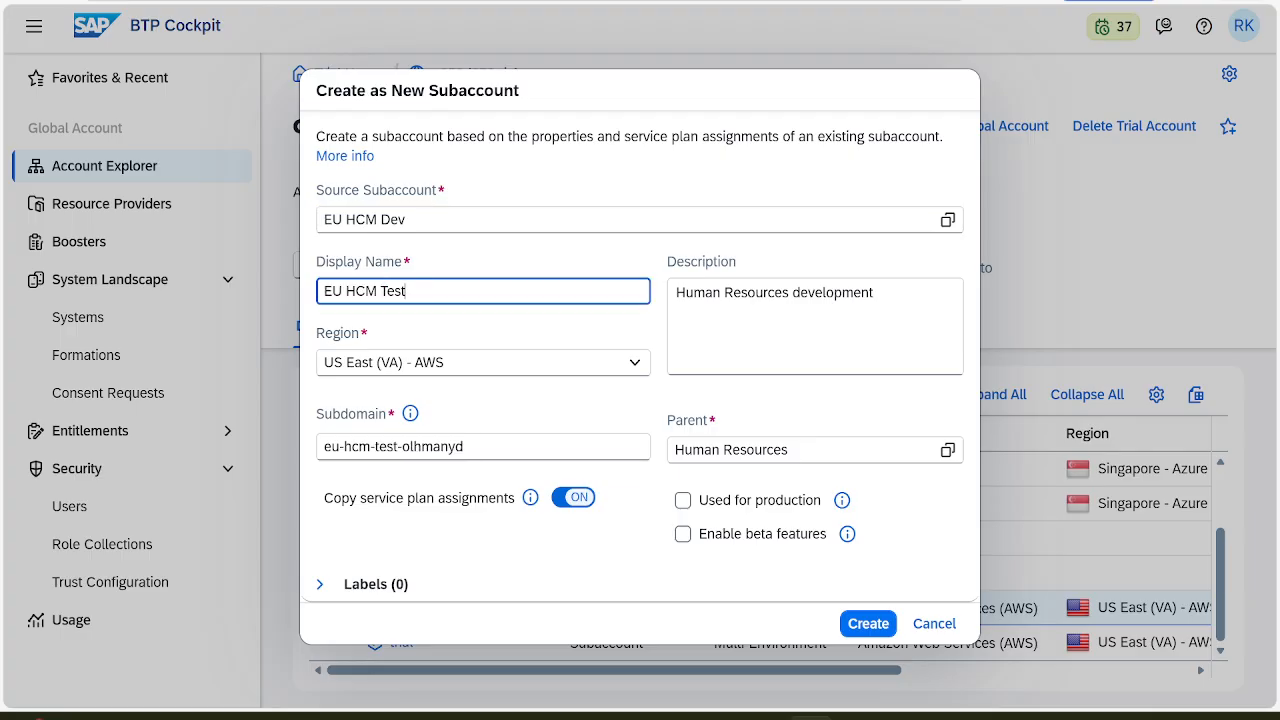
Replace the description with Human Resources Testing from the instructions
key("alt+Tab")
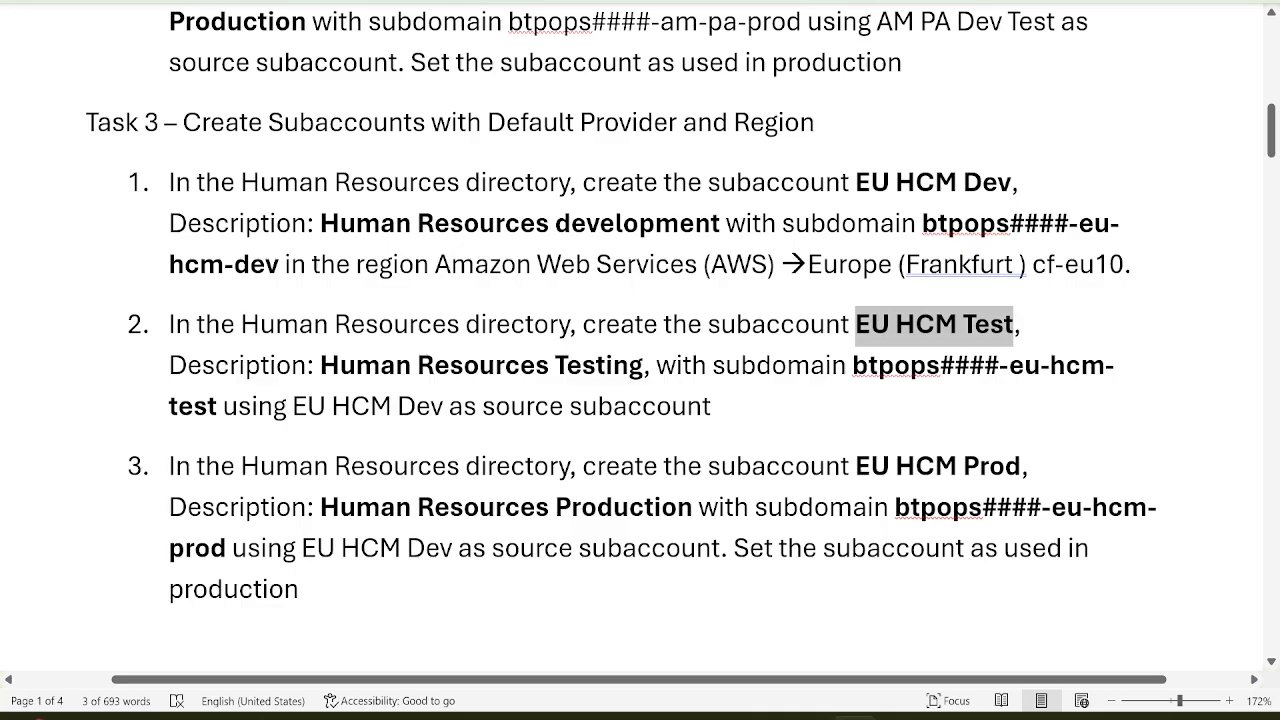
left_click_drag(644, 366, 370, 372)
key("ctrl+c")
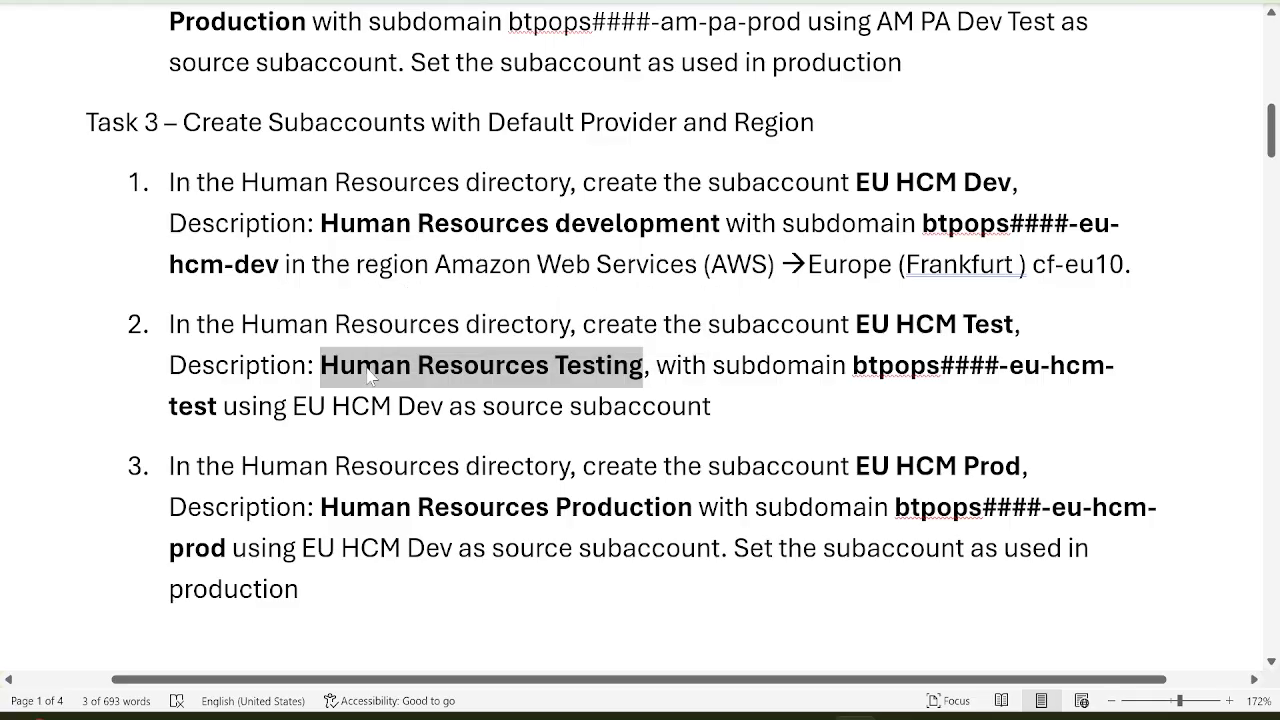
key("alt+Tab")
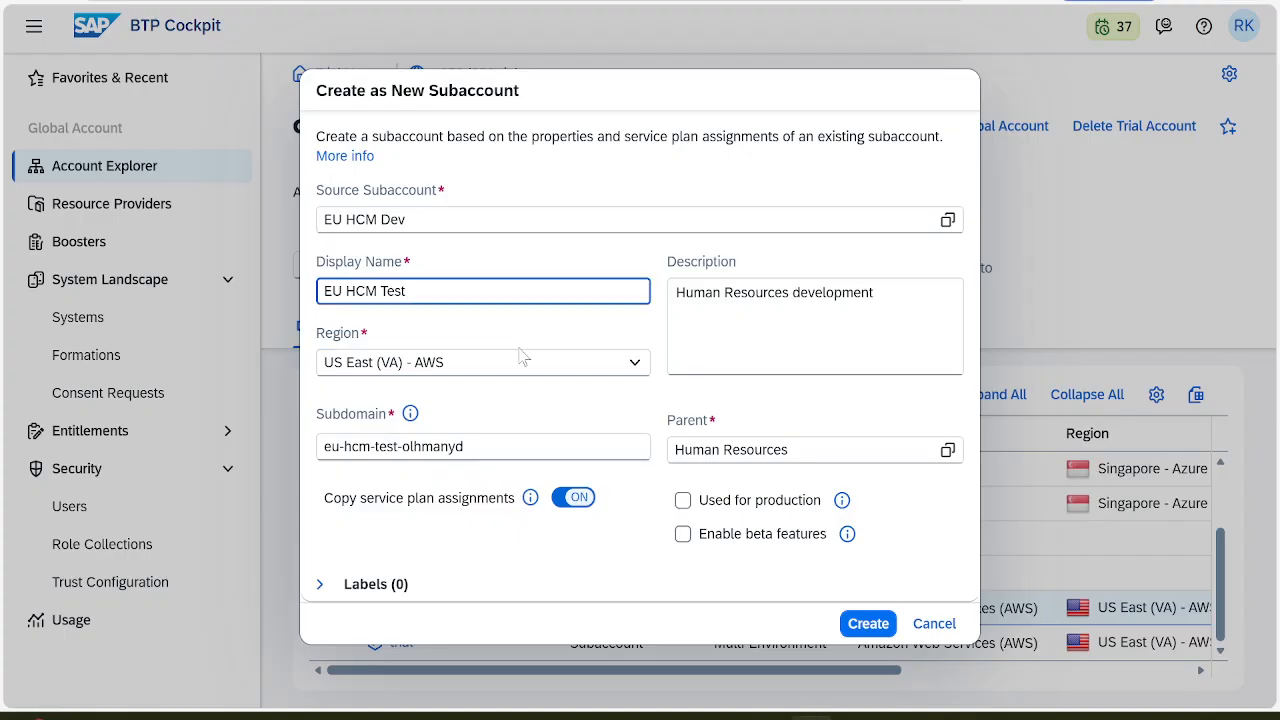
left_click(878, 293)
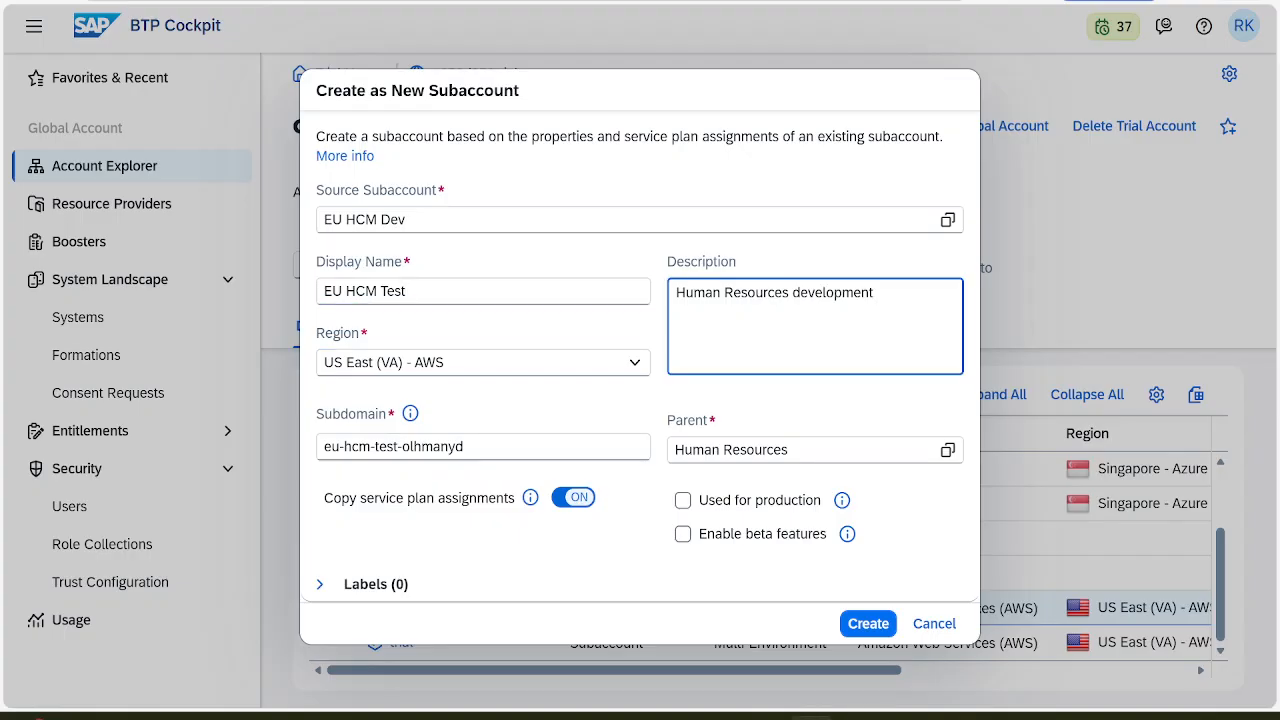
key("ctrl+a")
key("ctrl+v")
Select the subdomain btpops####-eu-hcm-test in the task instructions
key("alt+Tab")
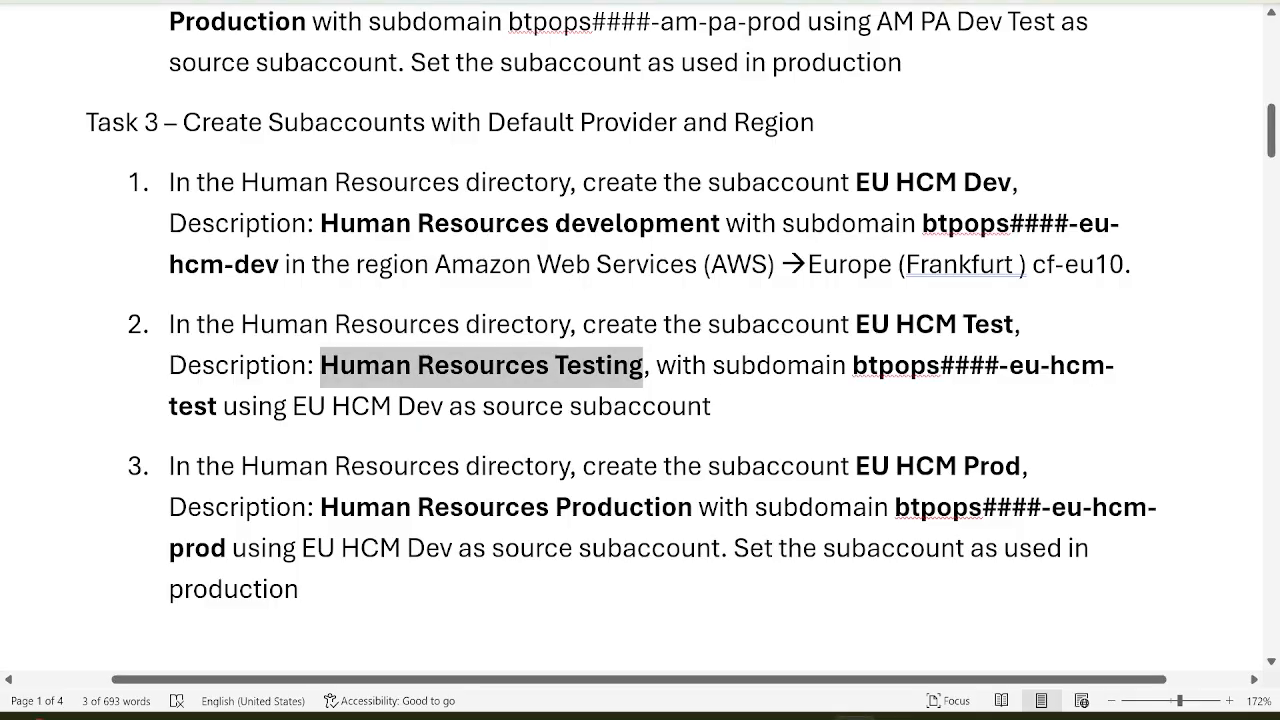
key("alt+Tab")
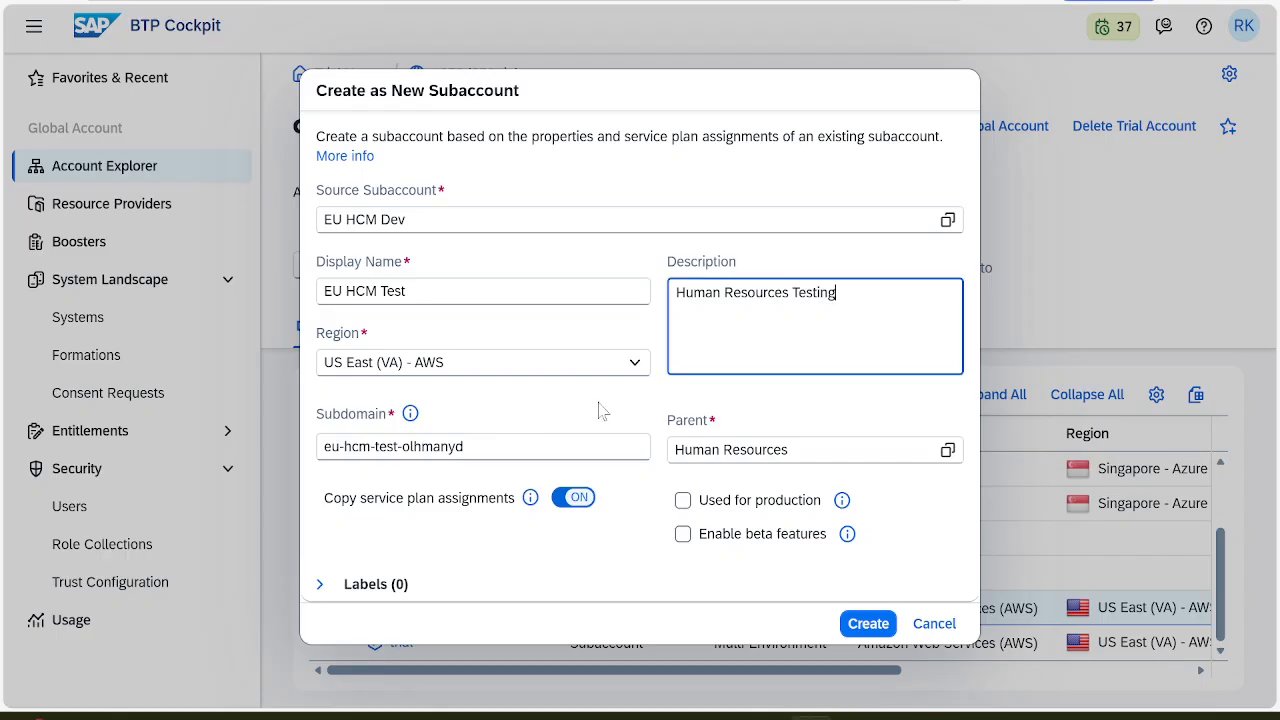
key("alt+Tab")
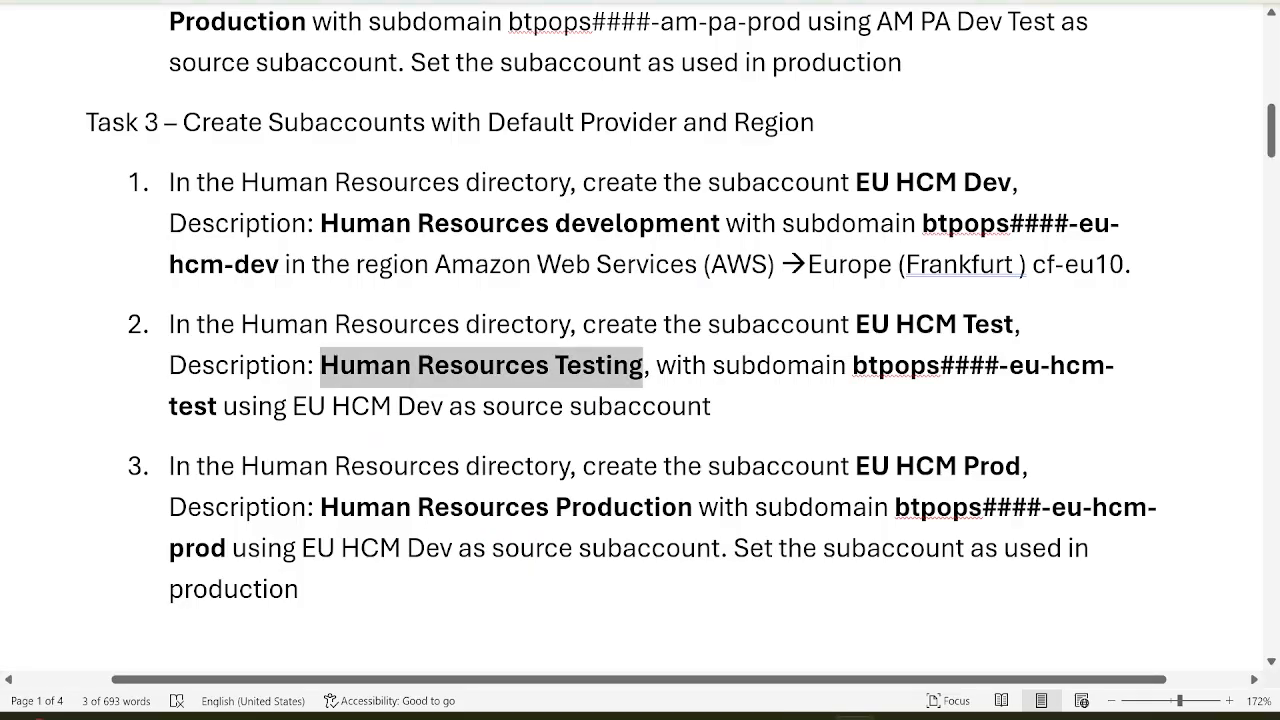
mouse_move(852, 365)
left_mouse_down()
mouse_move(1110, 365)
mouse_move(711, 406)
mouse_move(217, 406)
mouse_move(220, 420)
left_mouse_up()
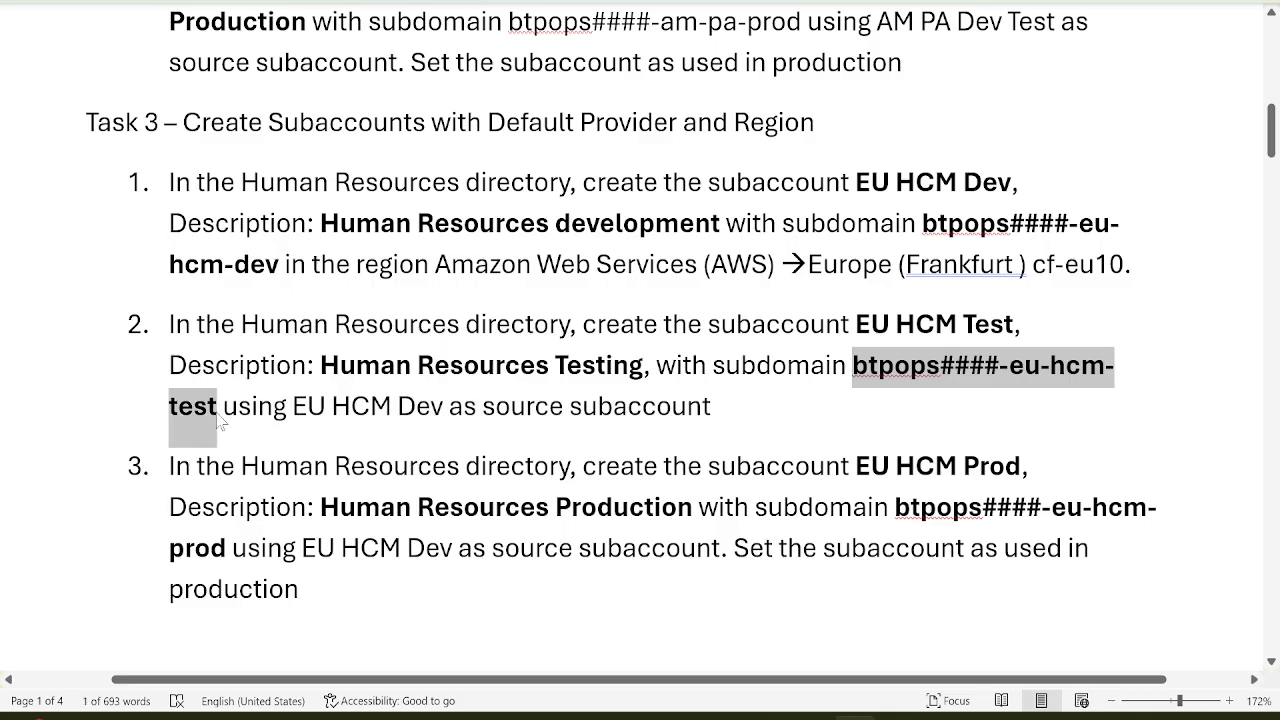
key("alt+Tab")
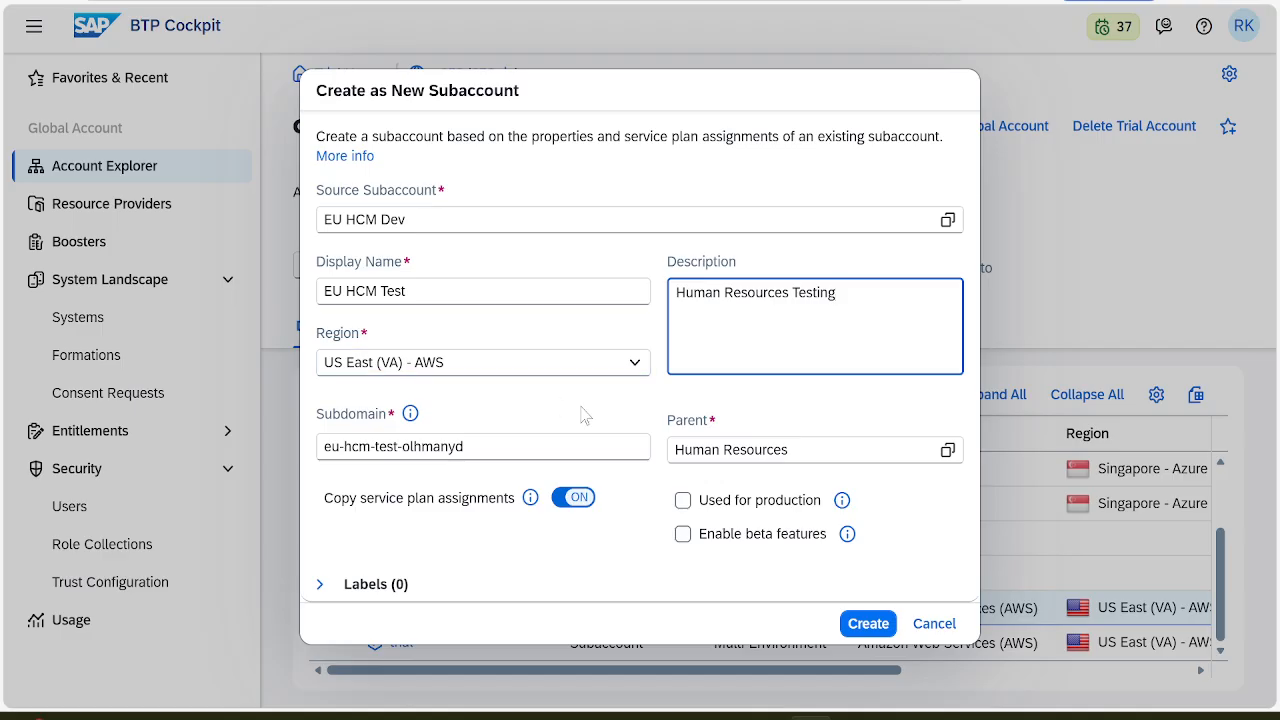
Set the subdomain to btpopsd252-eu-hcm-test and create the EU HCM Test subaccount
left_click(440, 447)
key("ctrl+a")
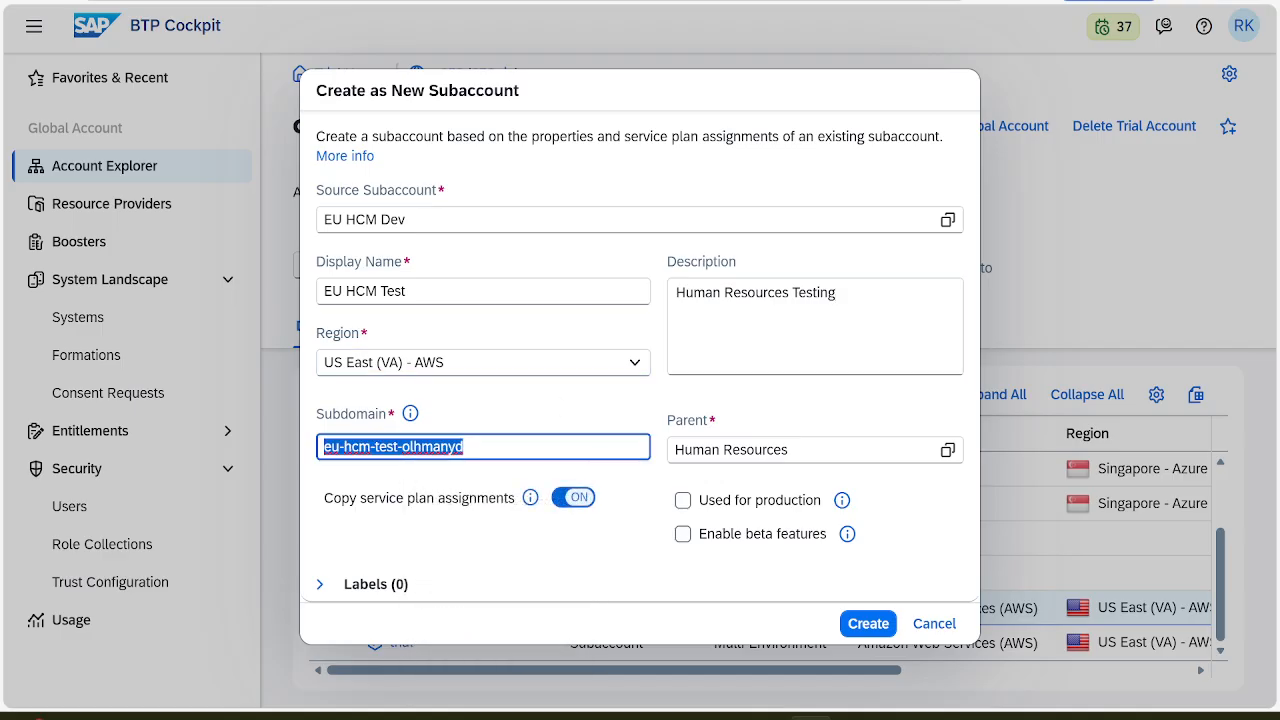
key("ctrl+v")
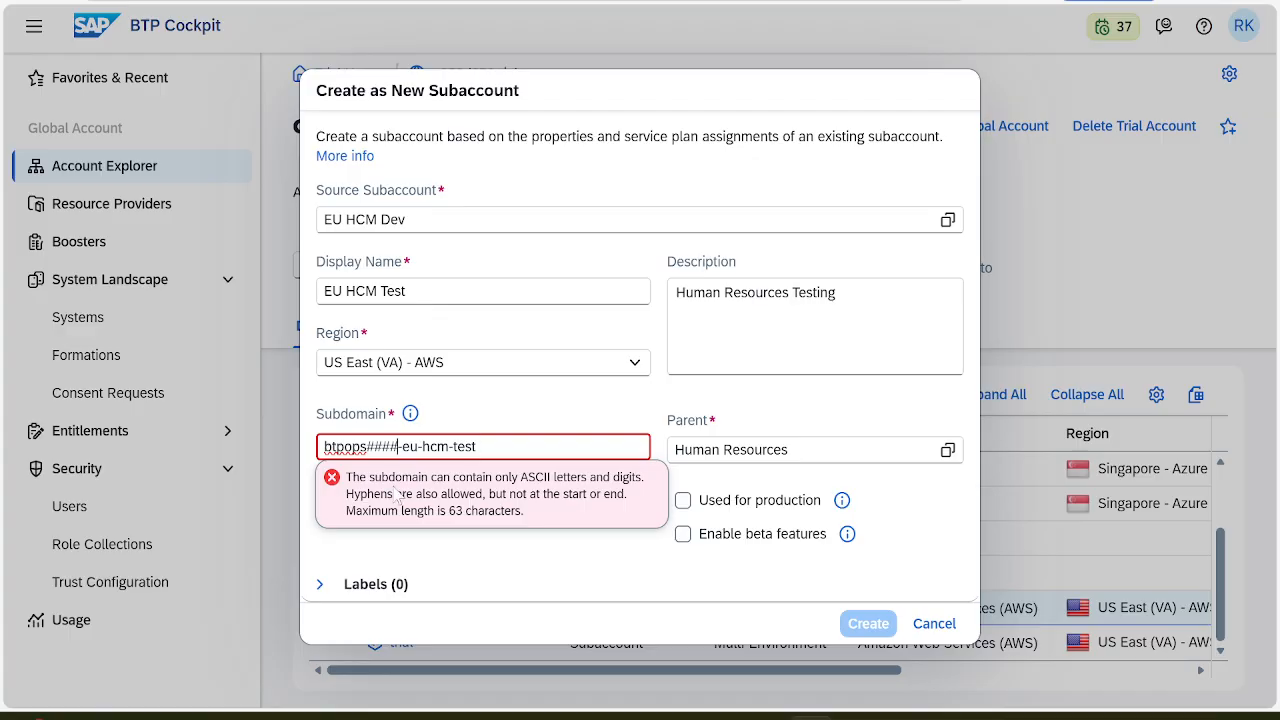
key("BackSpace")
key("BackSpace")
key("BackSpace")
key("BackSpace")
type("d252")
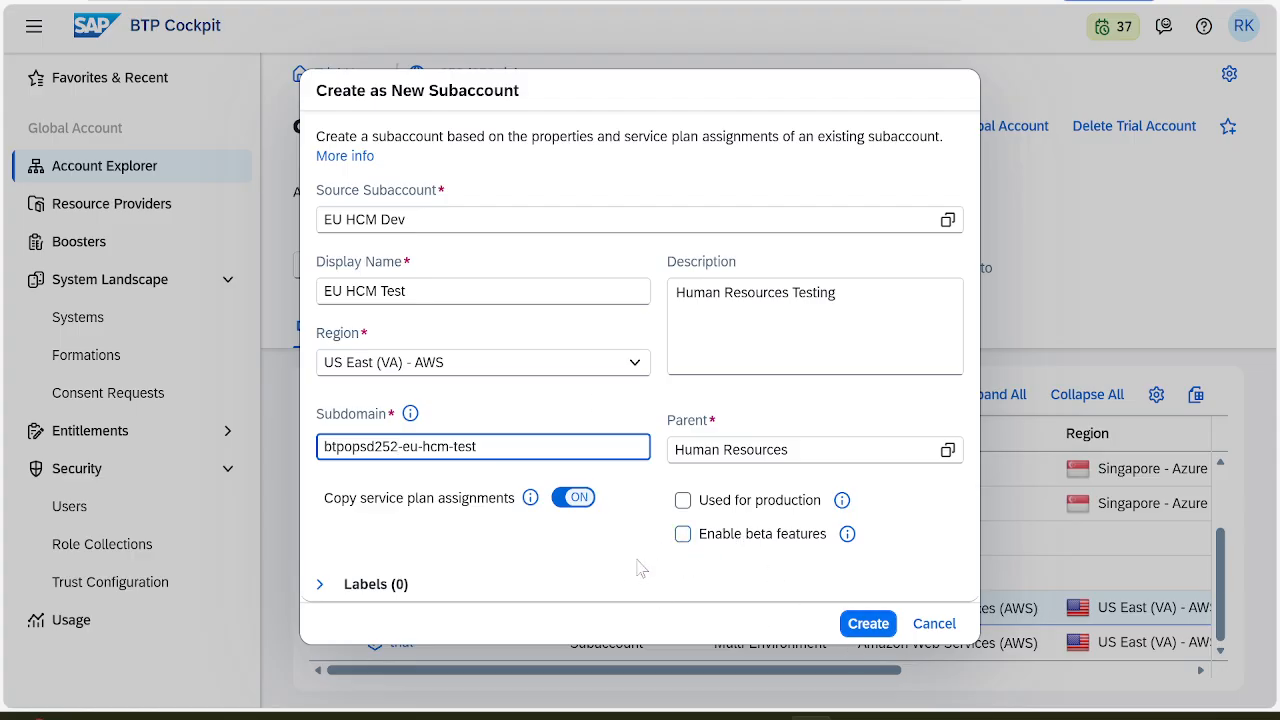
key("alt+Tab")
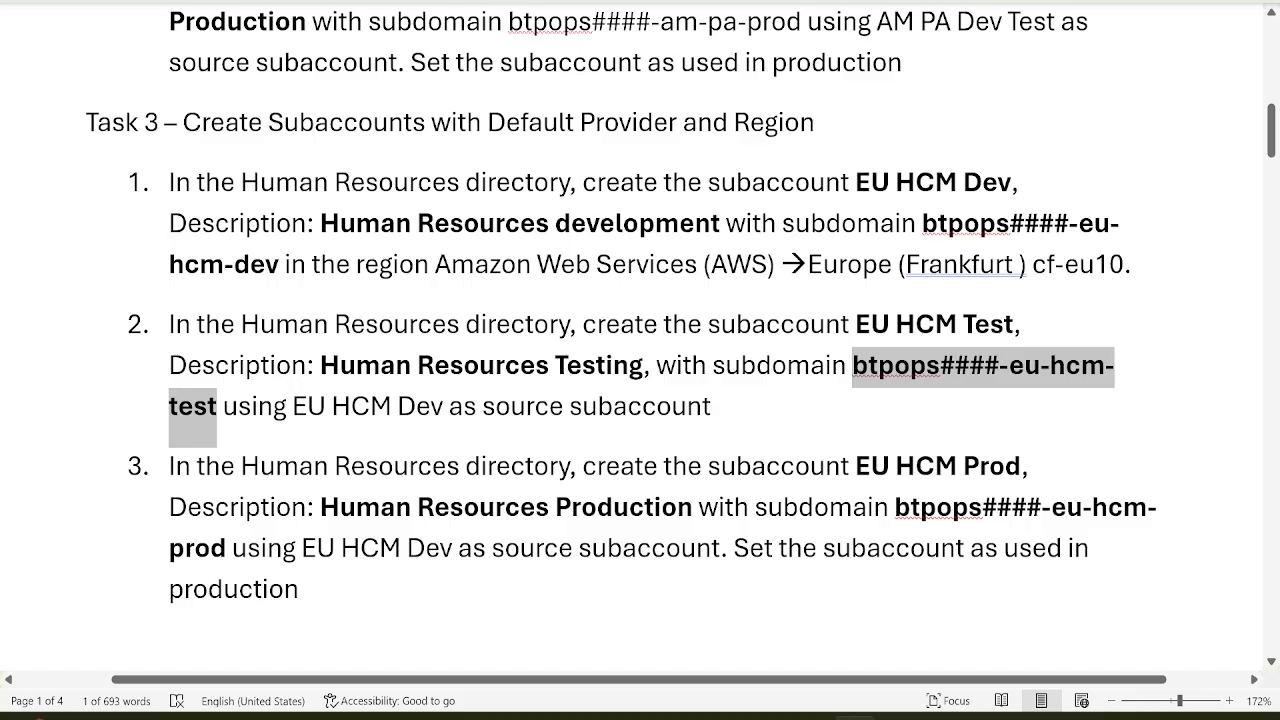
key("alt+Tab")
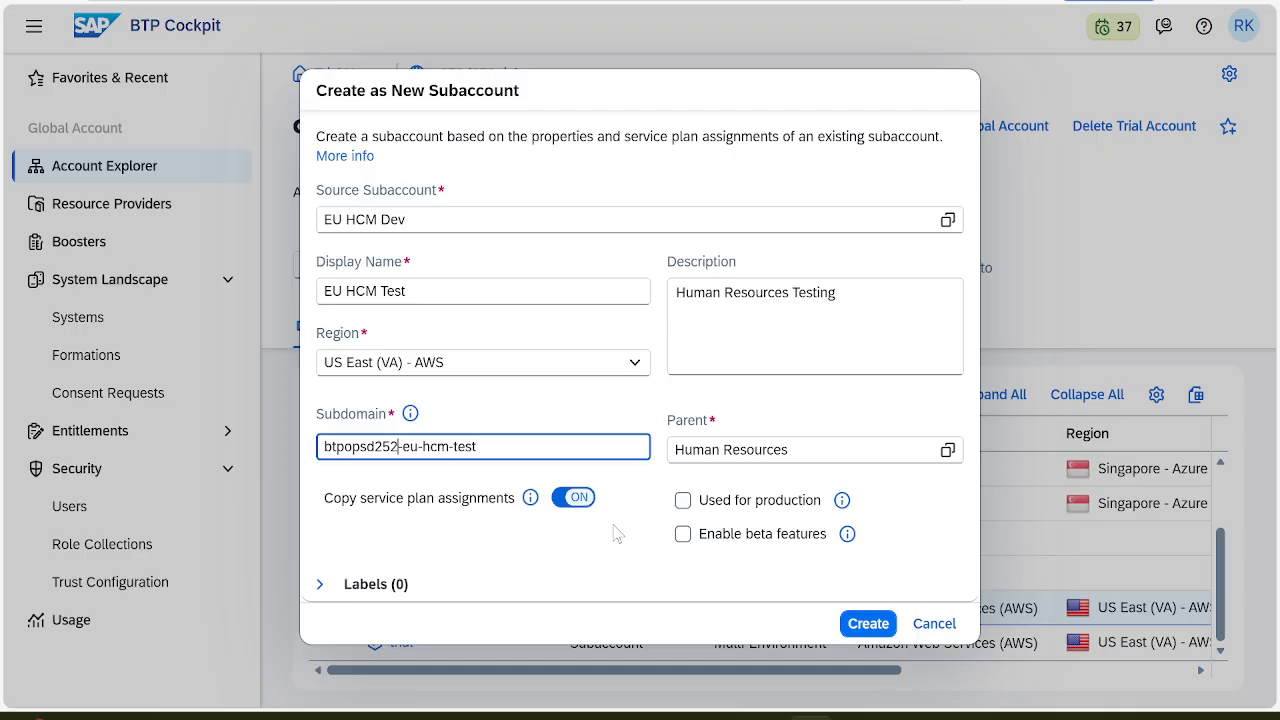
left_click(862, 624)
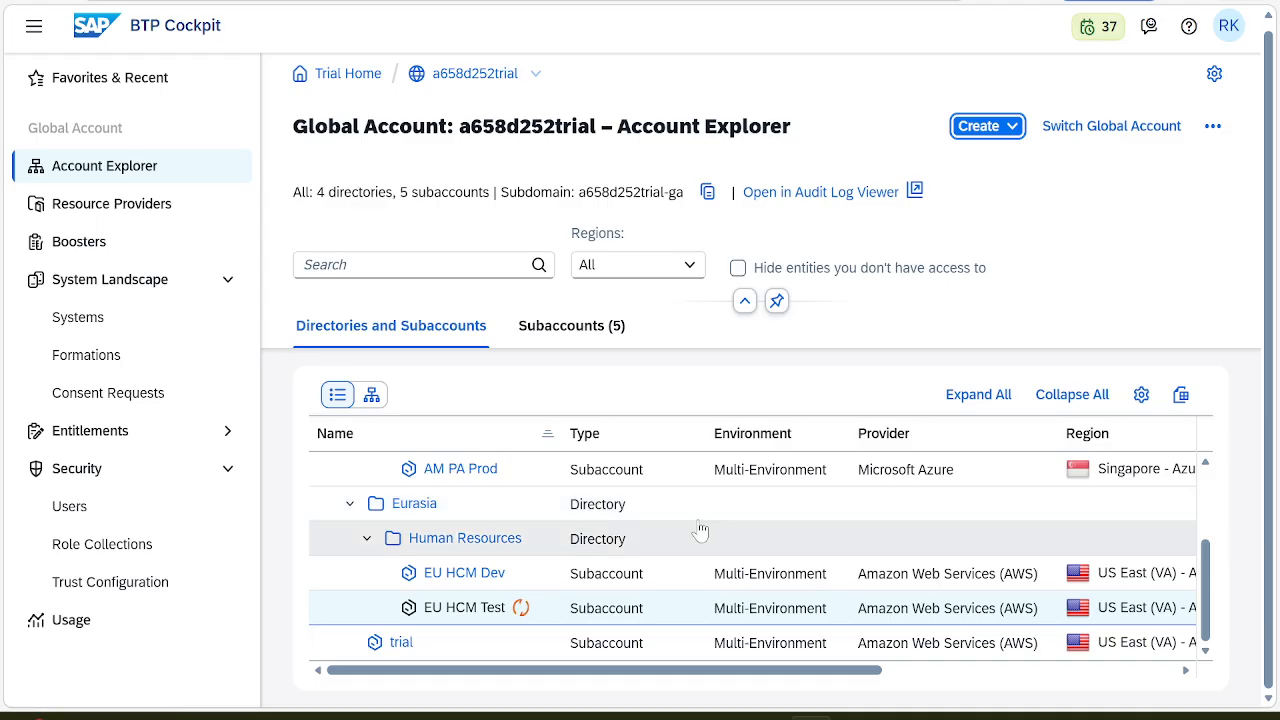
key("alt+Tab")
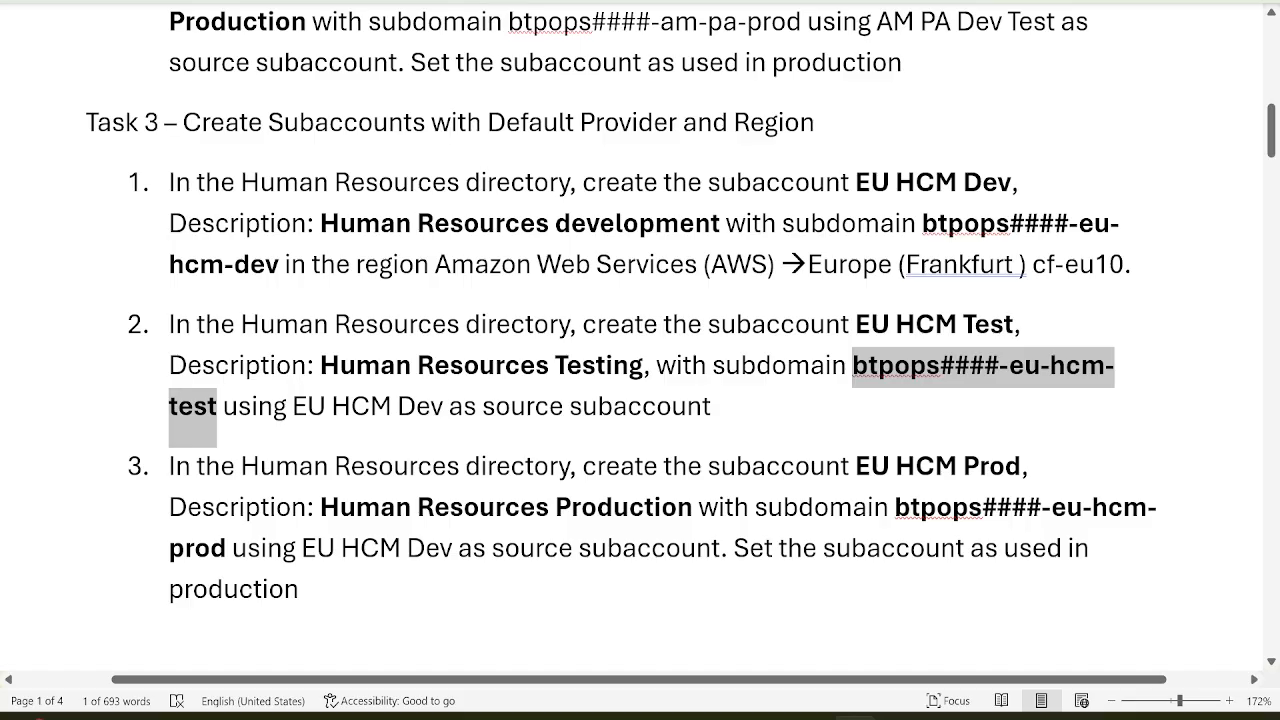
left_click(758, 412)
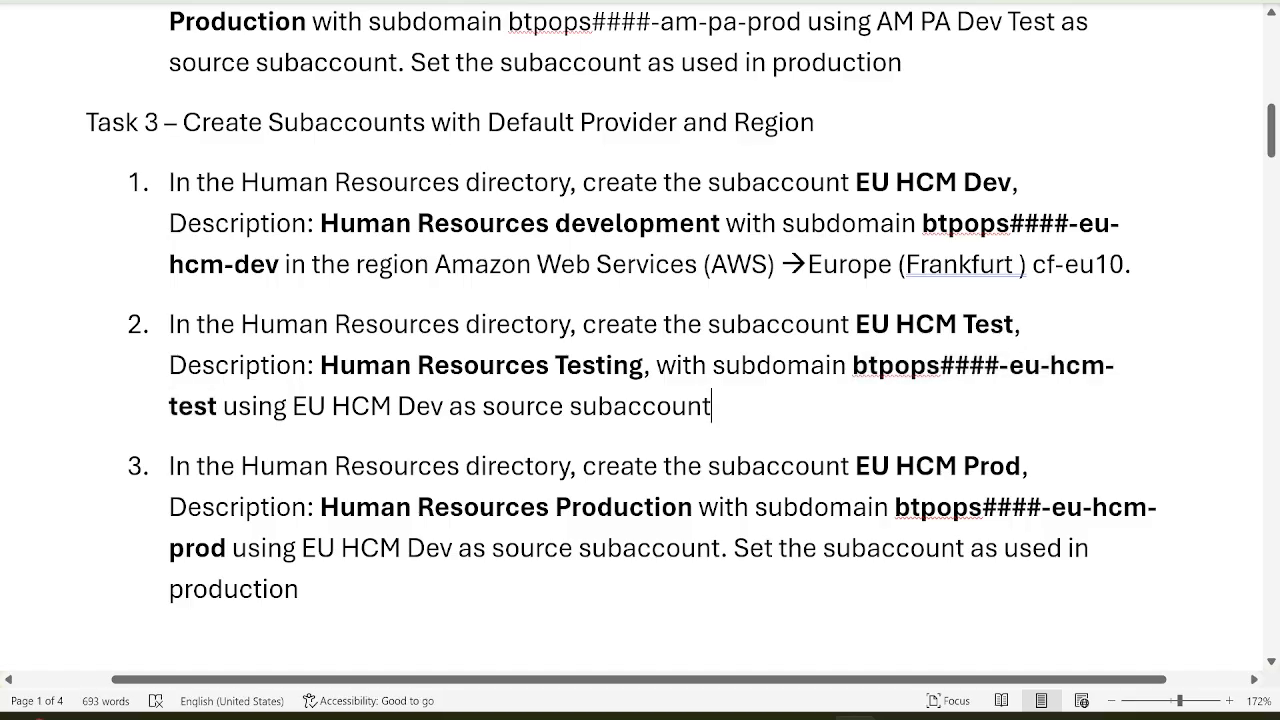
key("alt+Tab")
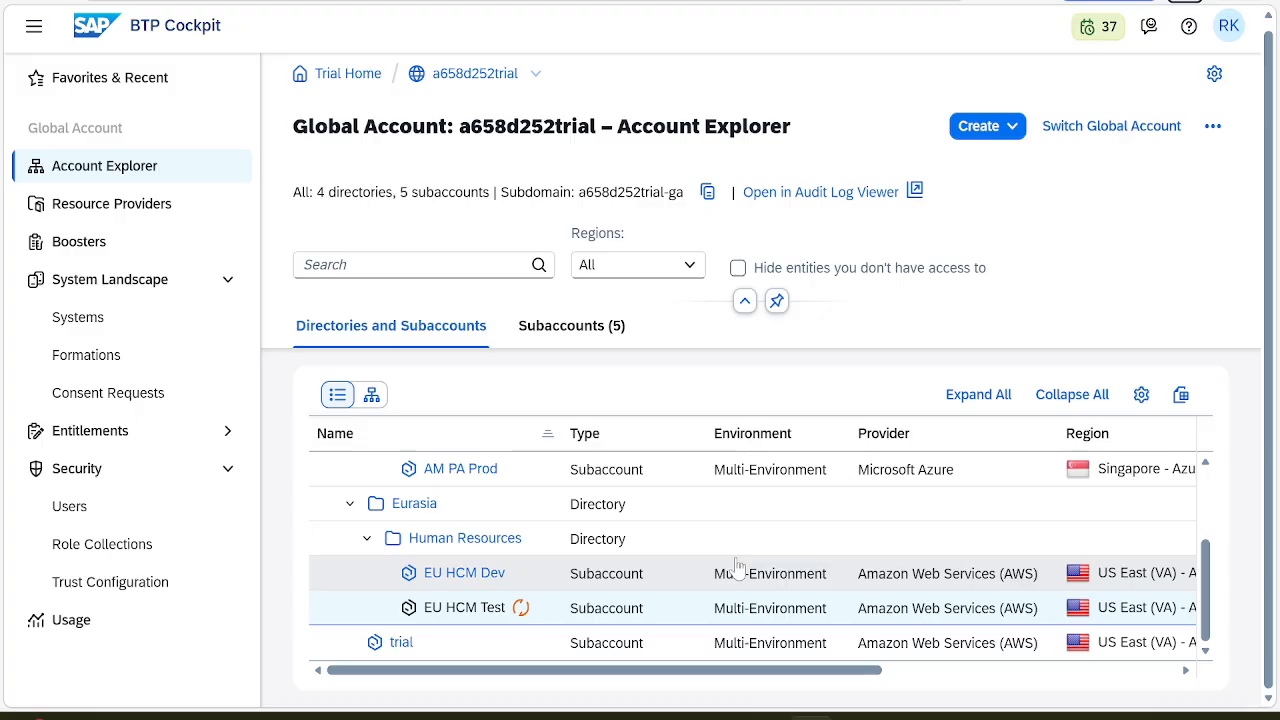
Open and dismiss the Create menu in Account Explorer, then return to the Word instructions
left_click(1012, 126)
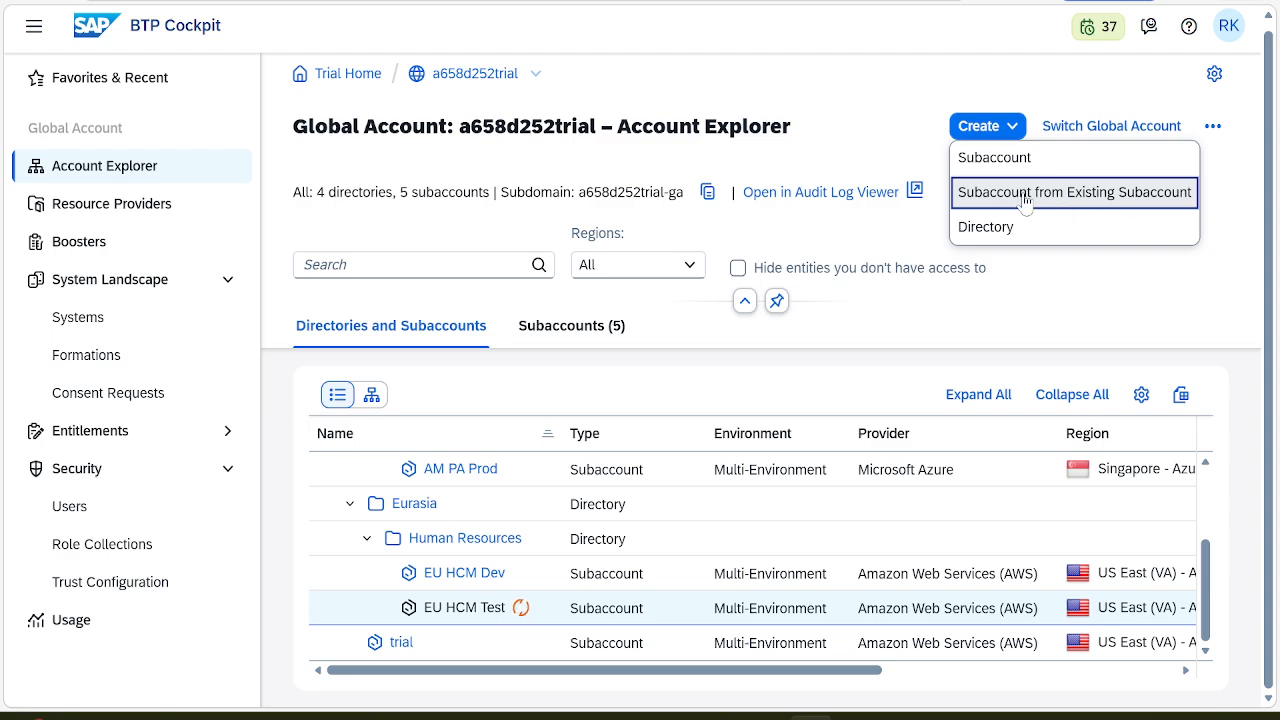
left_click(1066, 291)
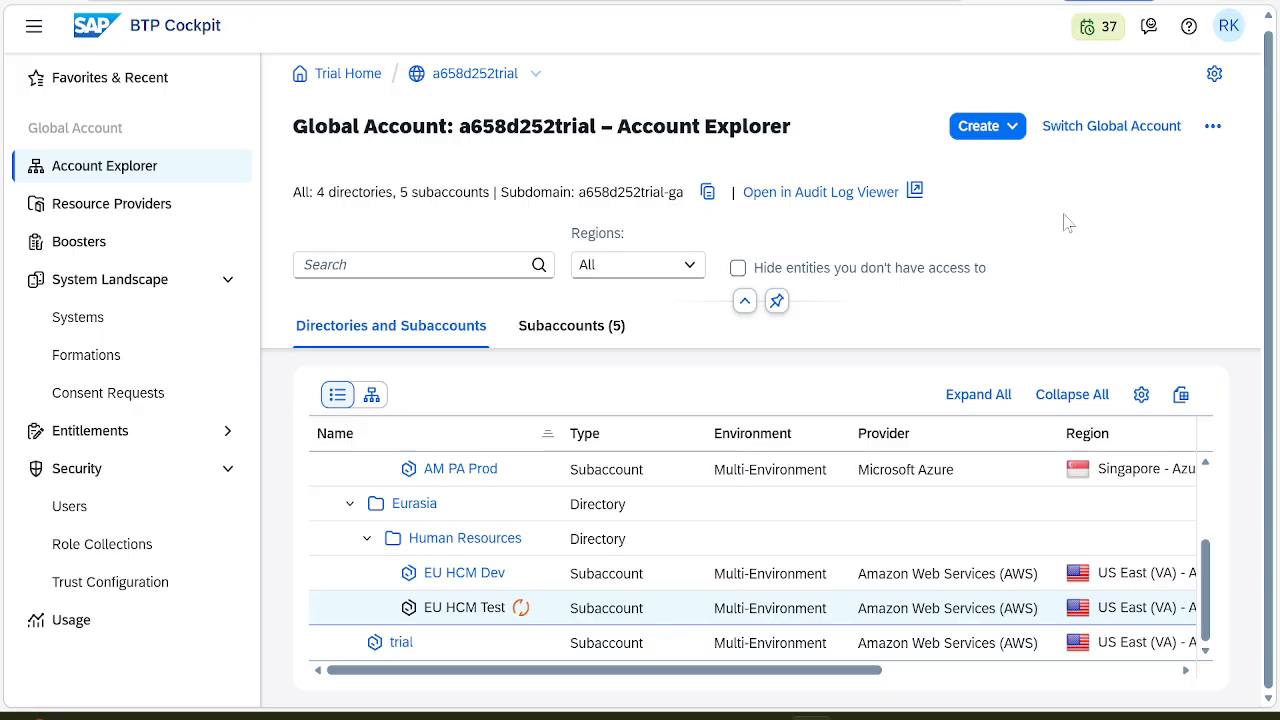
left_click(1013, 128)
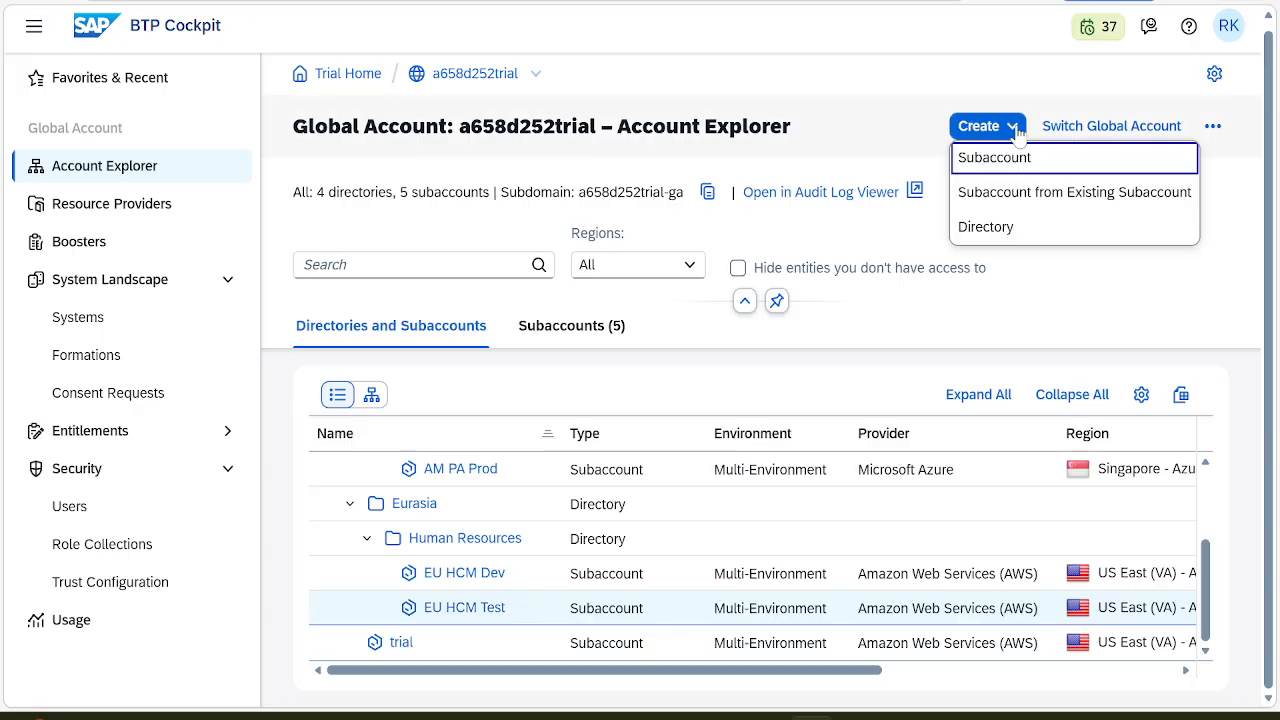
left_click(1052, 308)
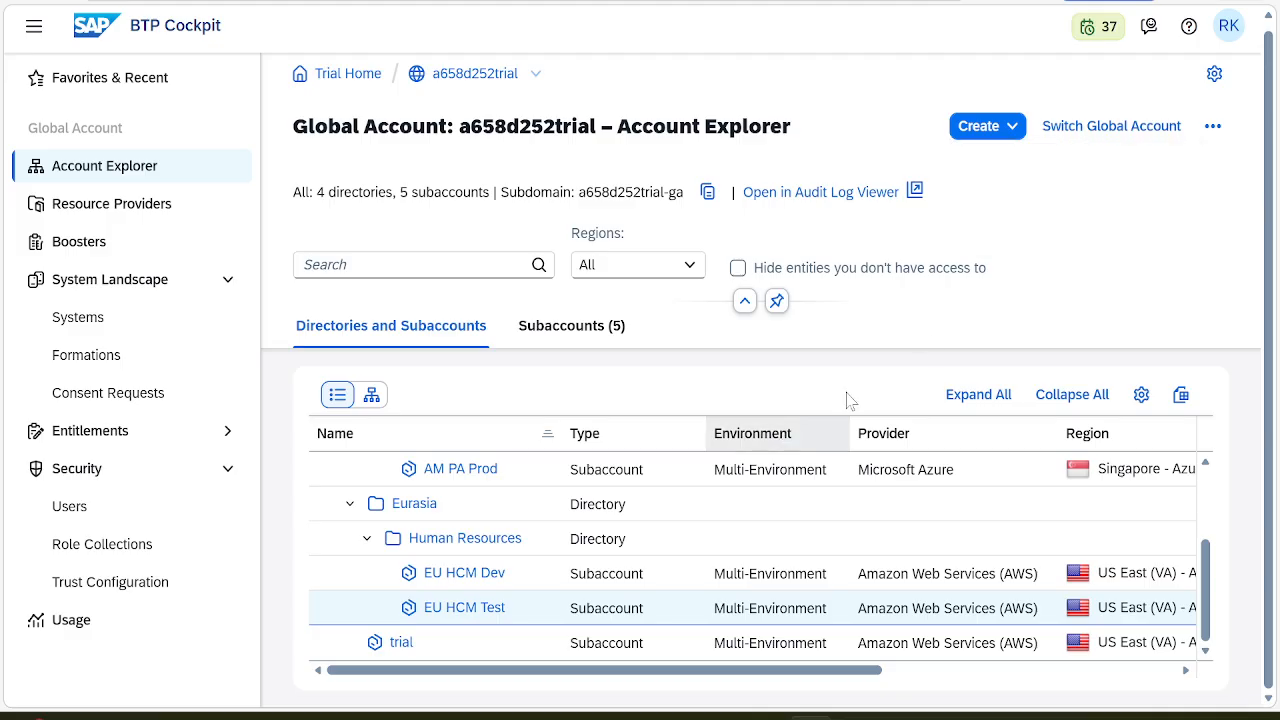
key("alt+Tab")
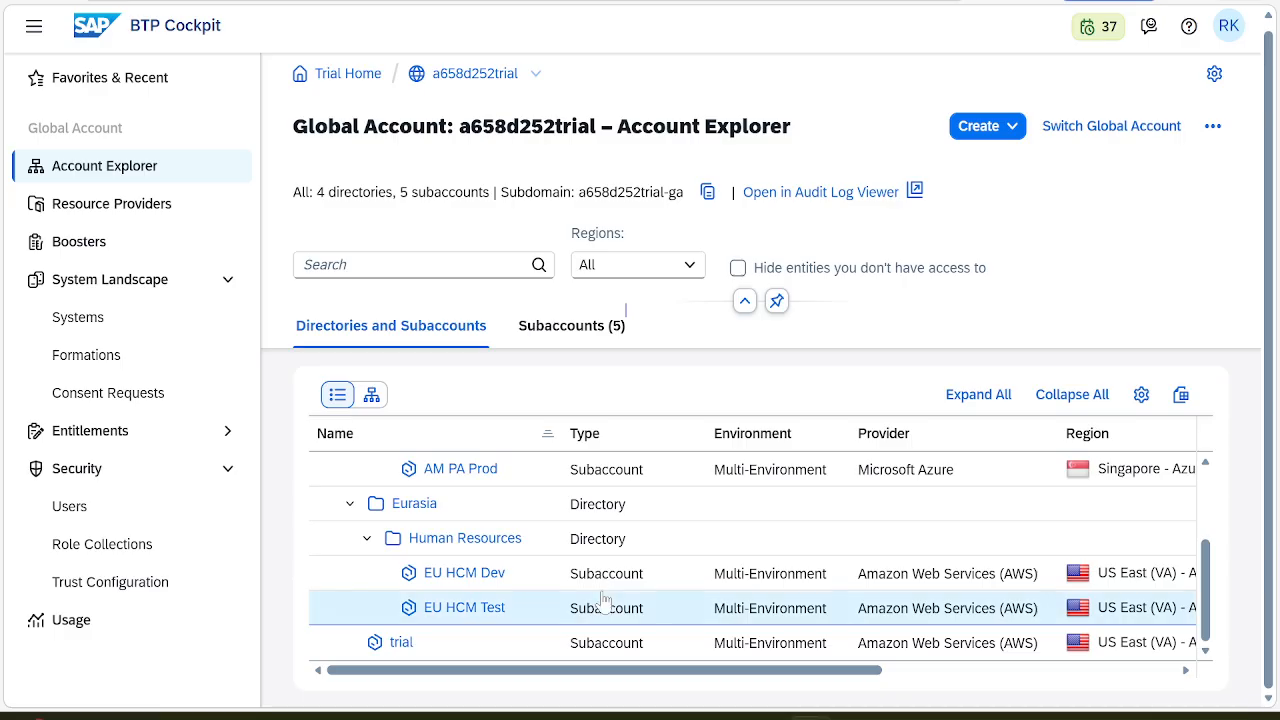
Start a subaccount from an existing one and scroll Word to Task 3's EU HCM Prod step
left_click(1012, 127)
left_click(1043, 192)
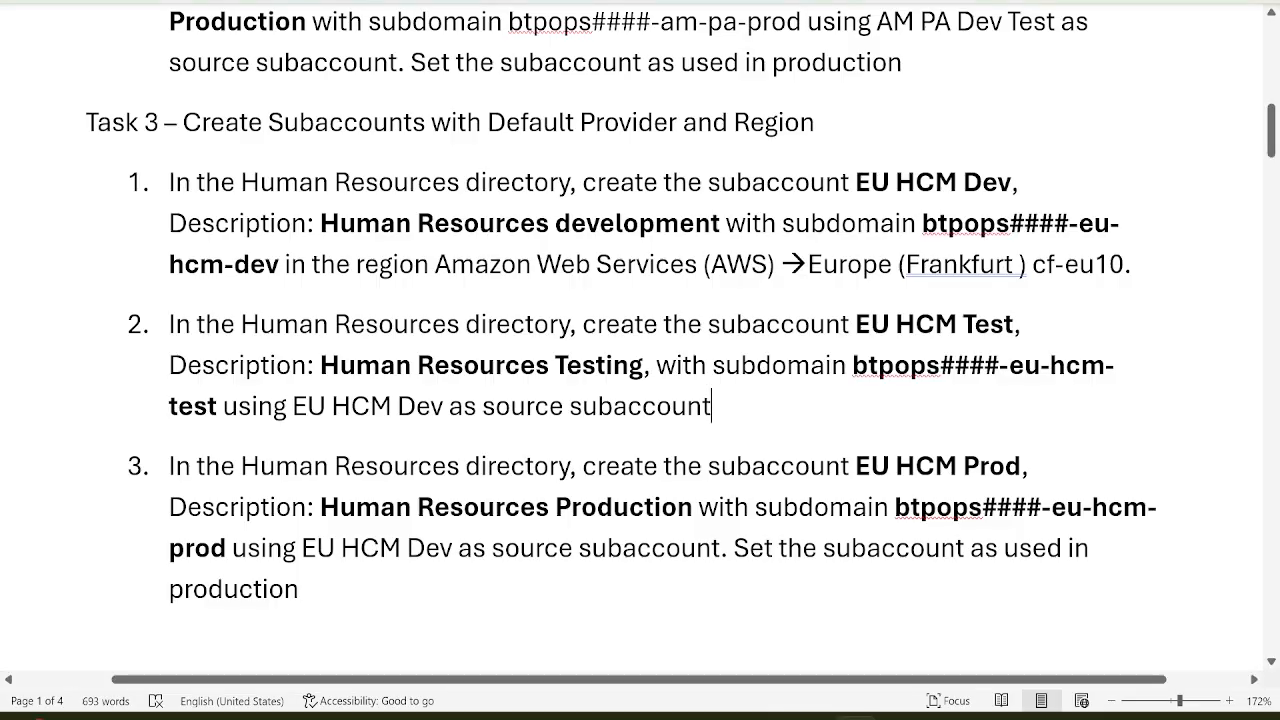
scroll(640, 300, "down", 1)
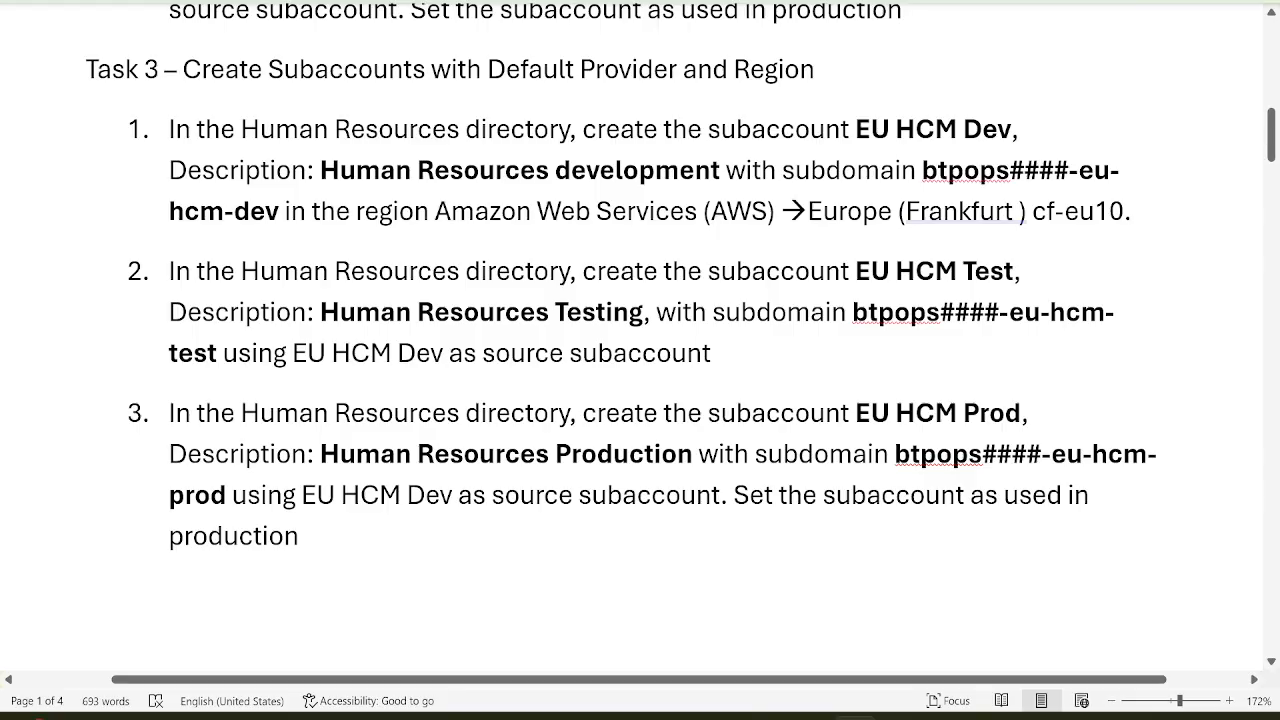
Choose EU HCM Dev as the source subaccount for the copy
key("alt+Tab")
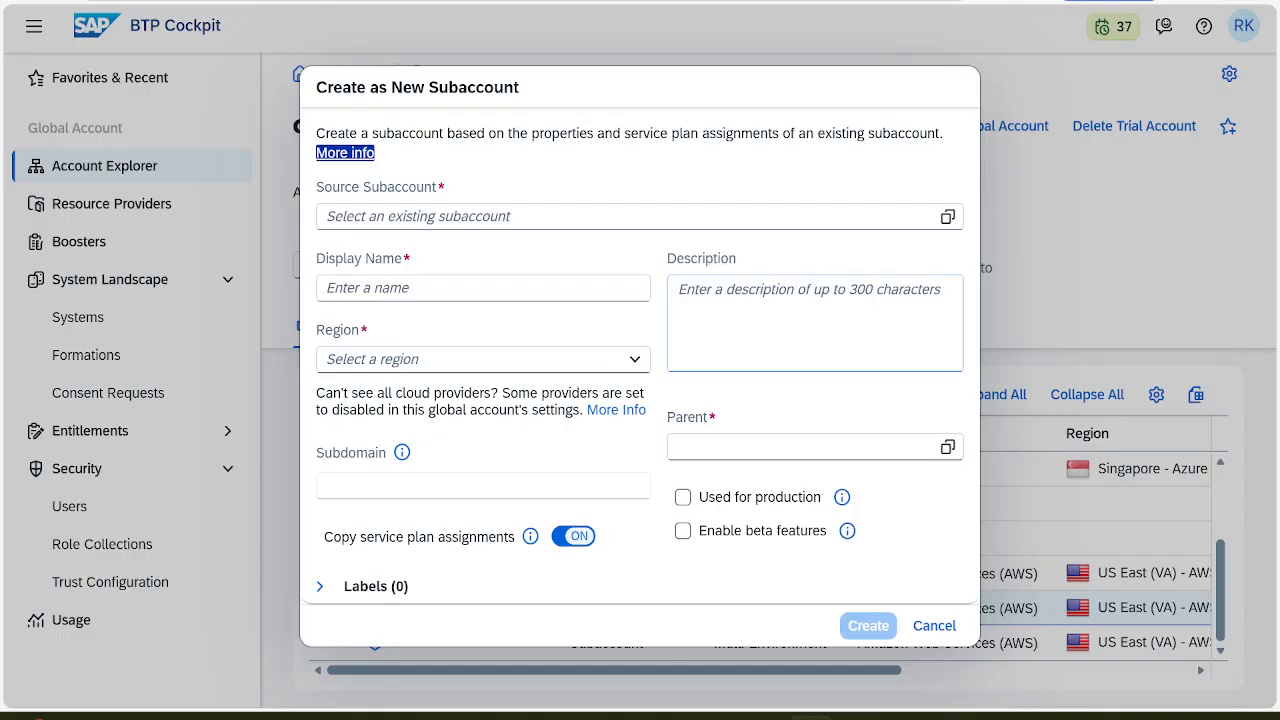
left_click(715, 216)
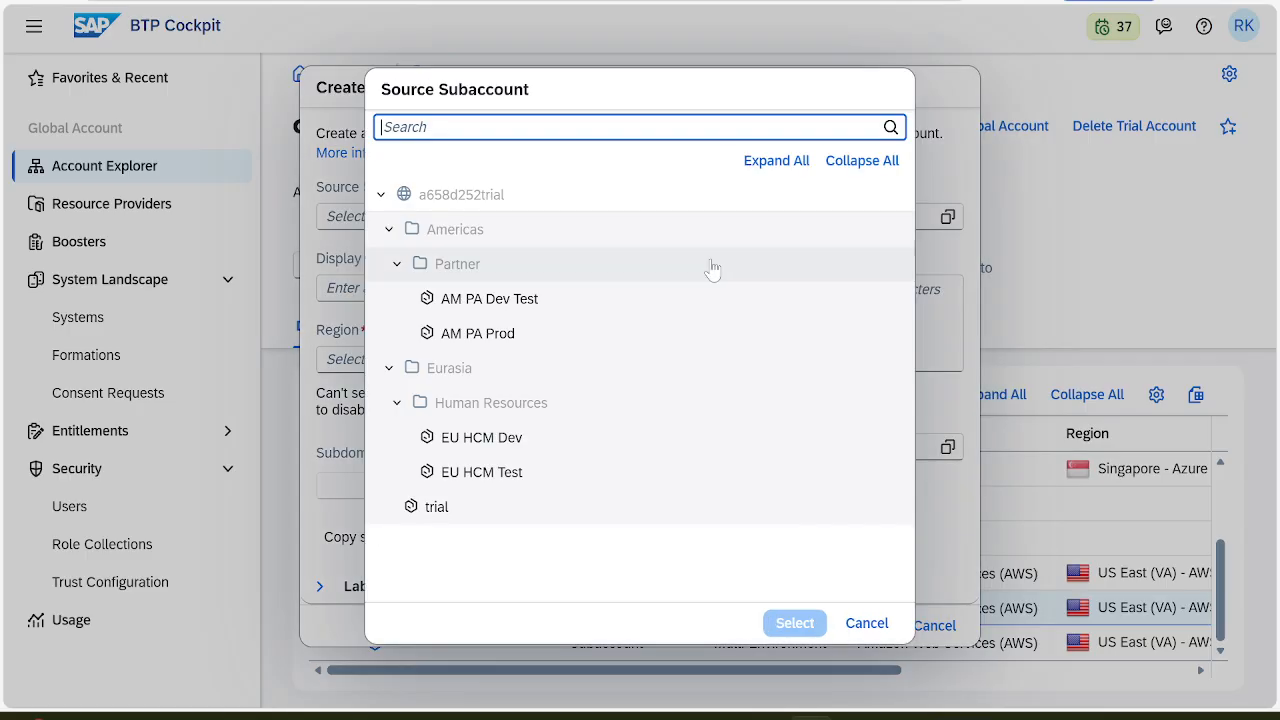
left_click(492, 446)
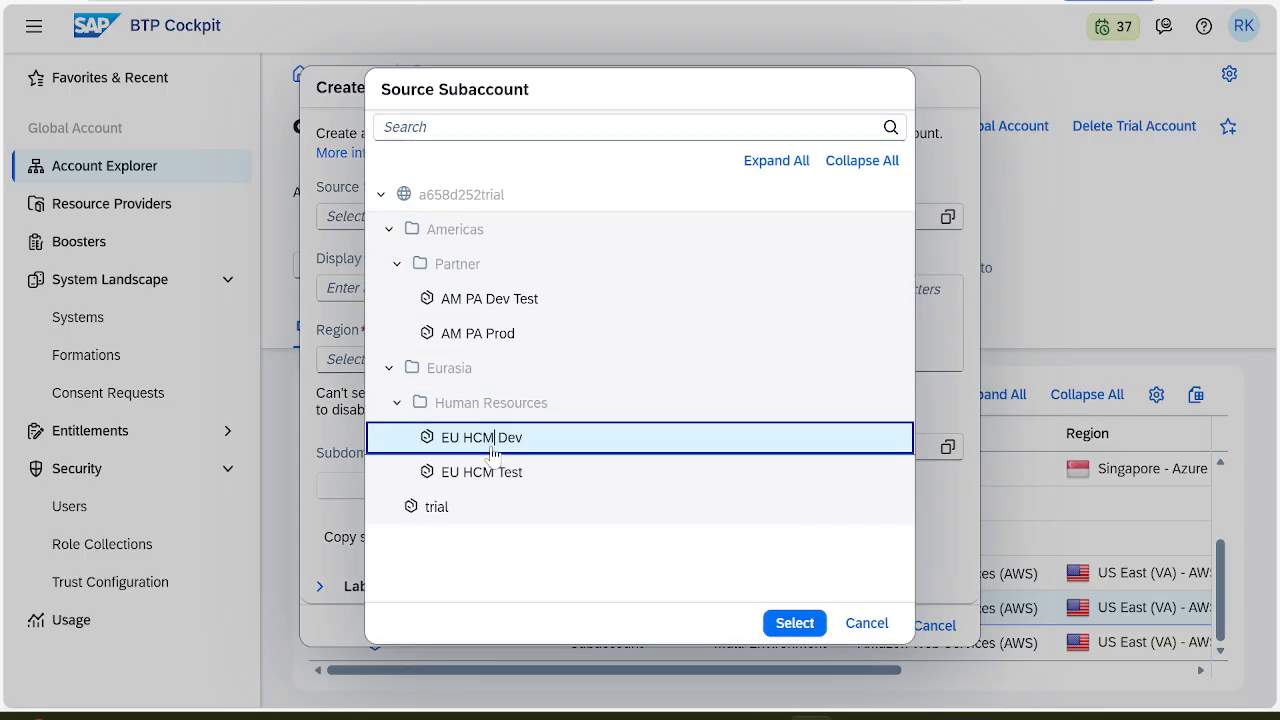
left_click(798, 625)
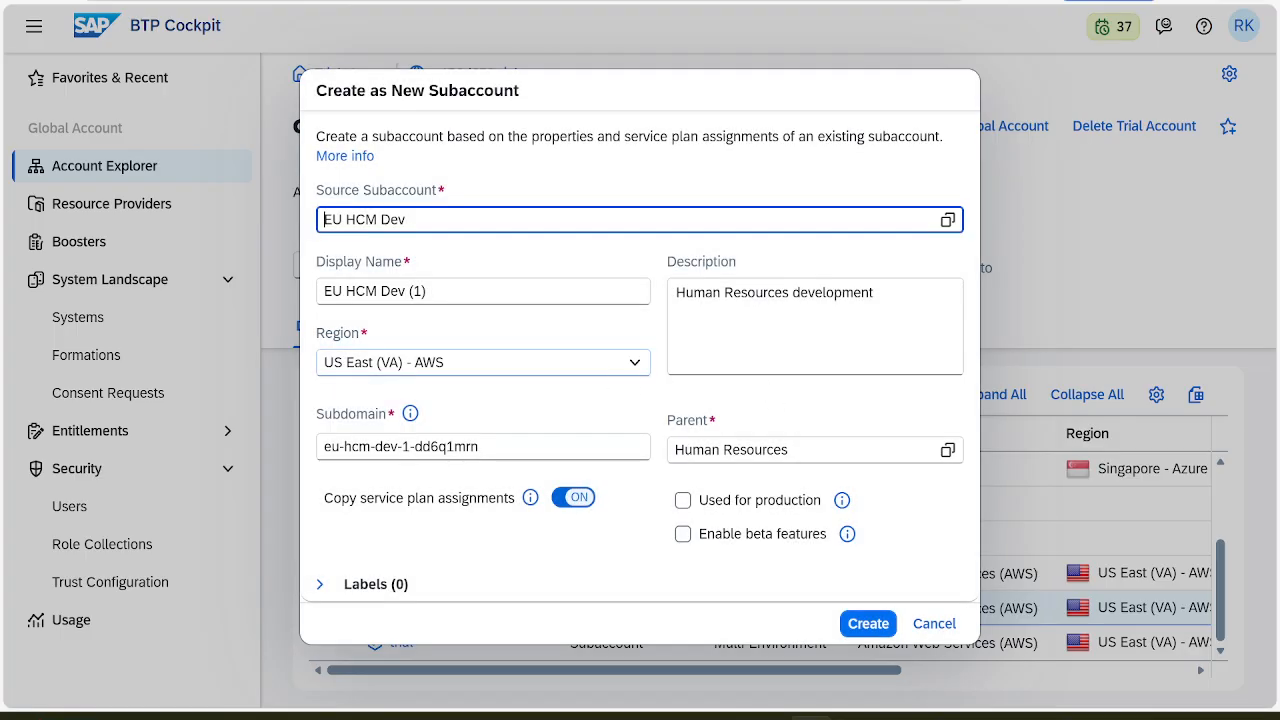
Set the display name to EU HCM Prod from Task 3 of the instructions
left_click(855, 716)
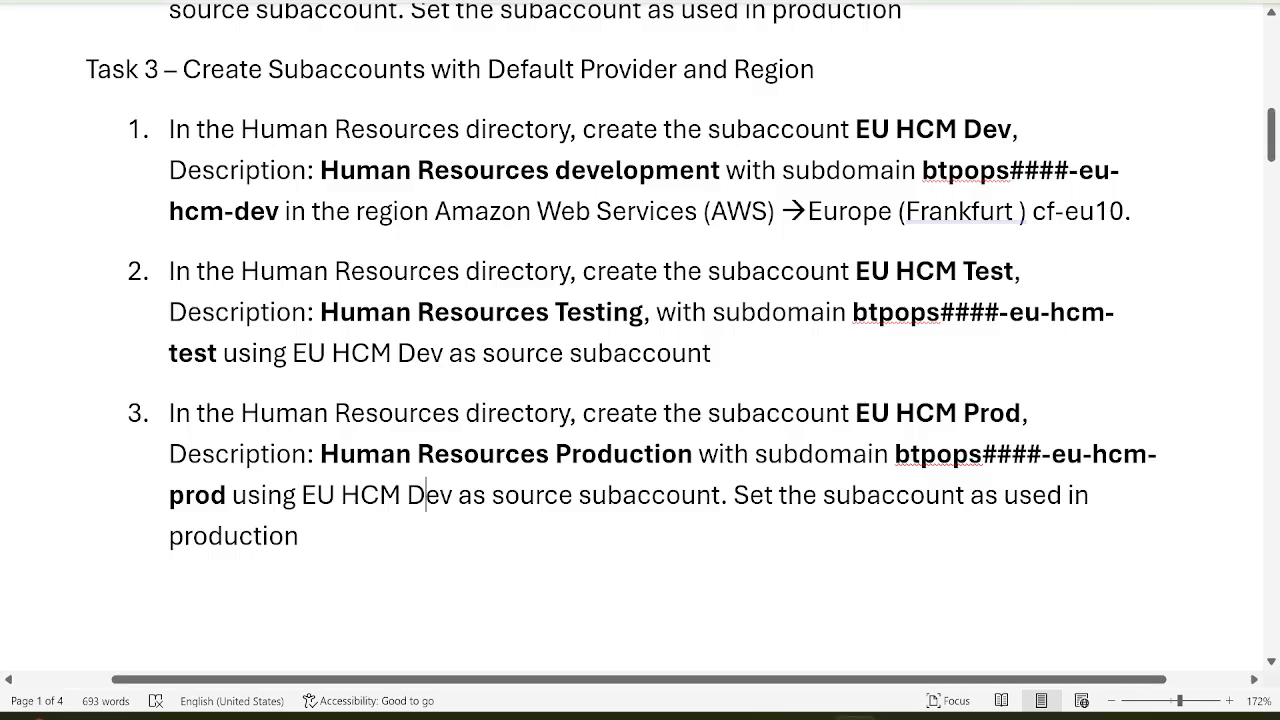
left_click_drag(855, 413, 1013, 418)
key("ctrl+c")
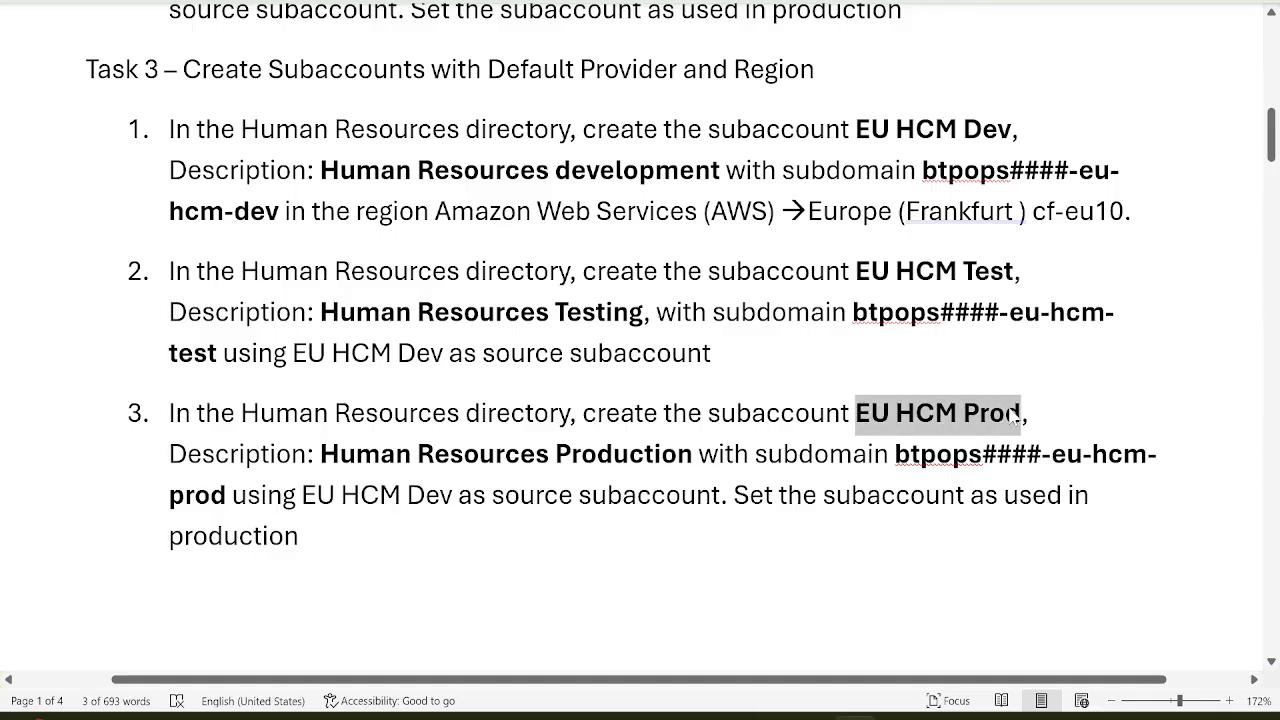
key("alt+Tab")
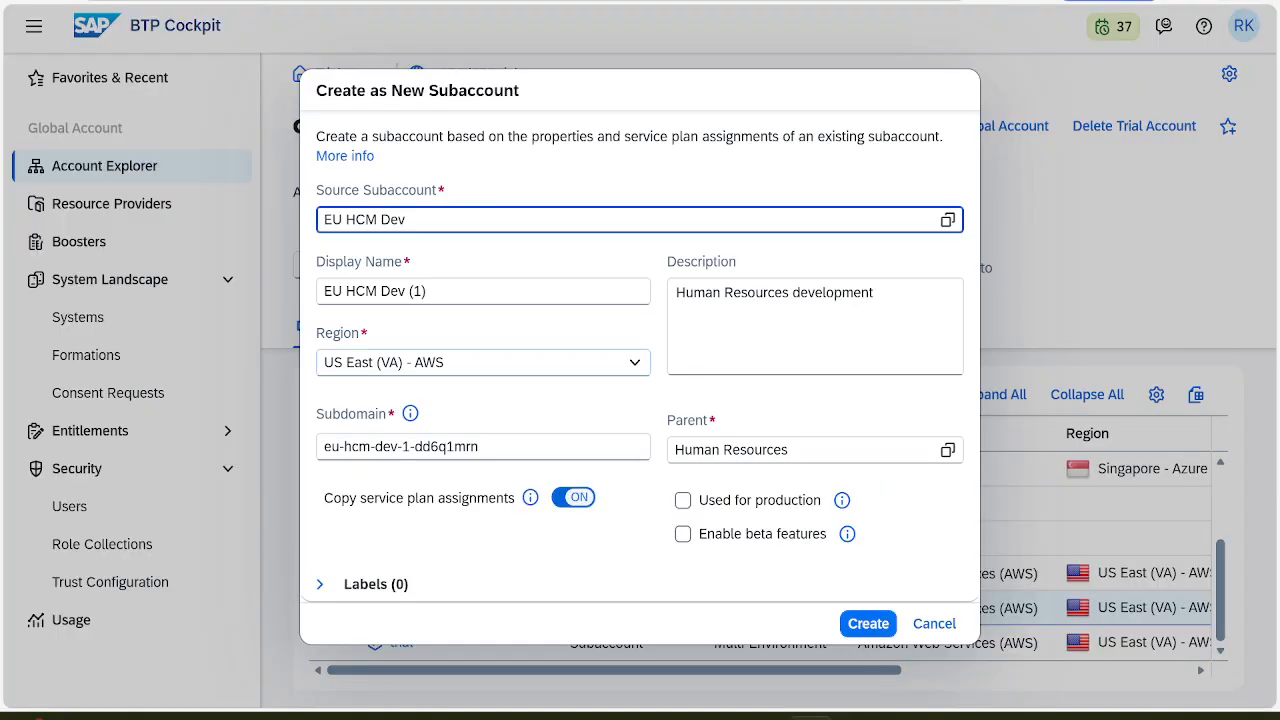
left_click(430, 291)
key("ctrl+a")
key("ctrl+v")
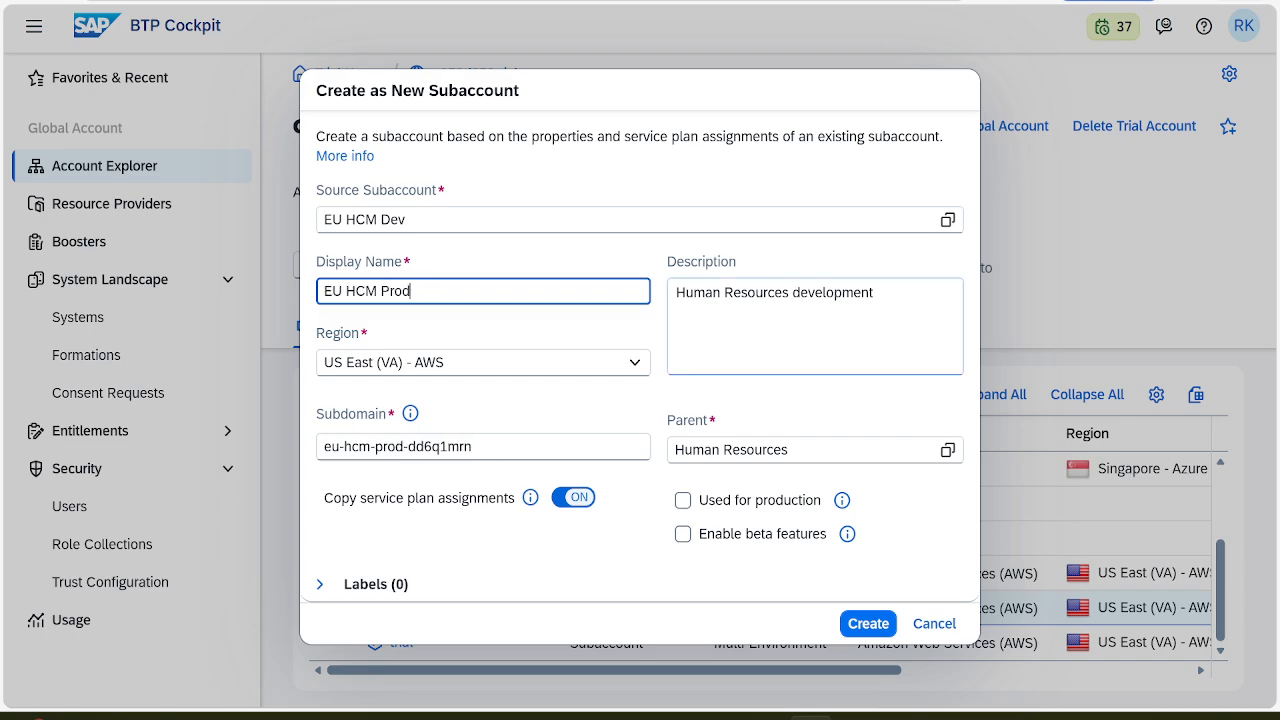
Replace the description with Human Resources Production copied from the instructions
key("alt+Tab")
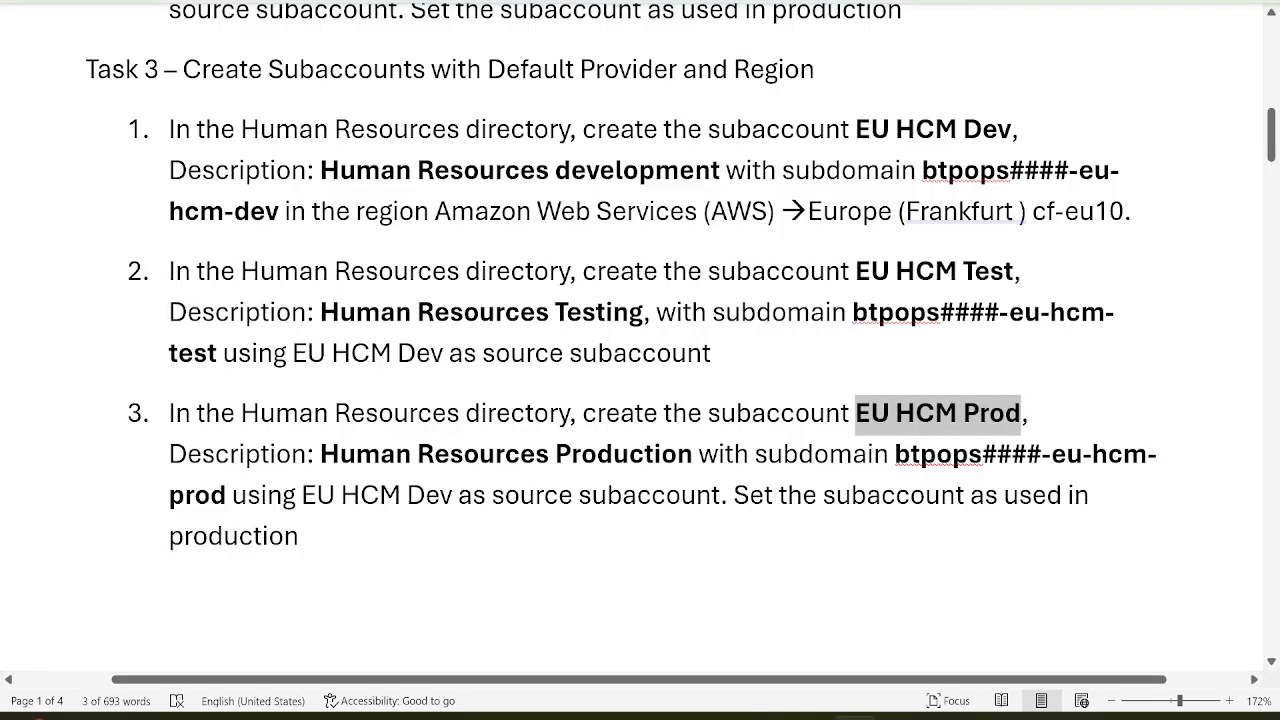
left_click_drag(697, 455, 393, 463)
key("ctrl+c")
key("alt+Tab")
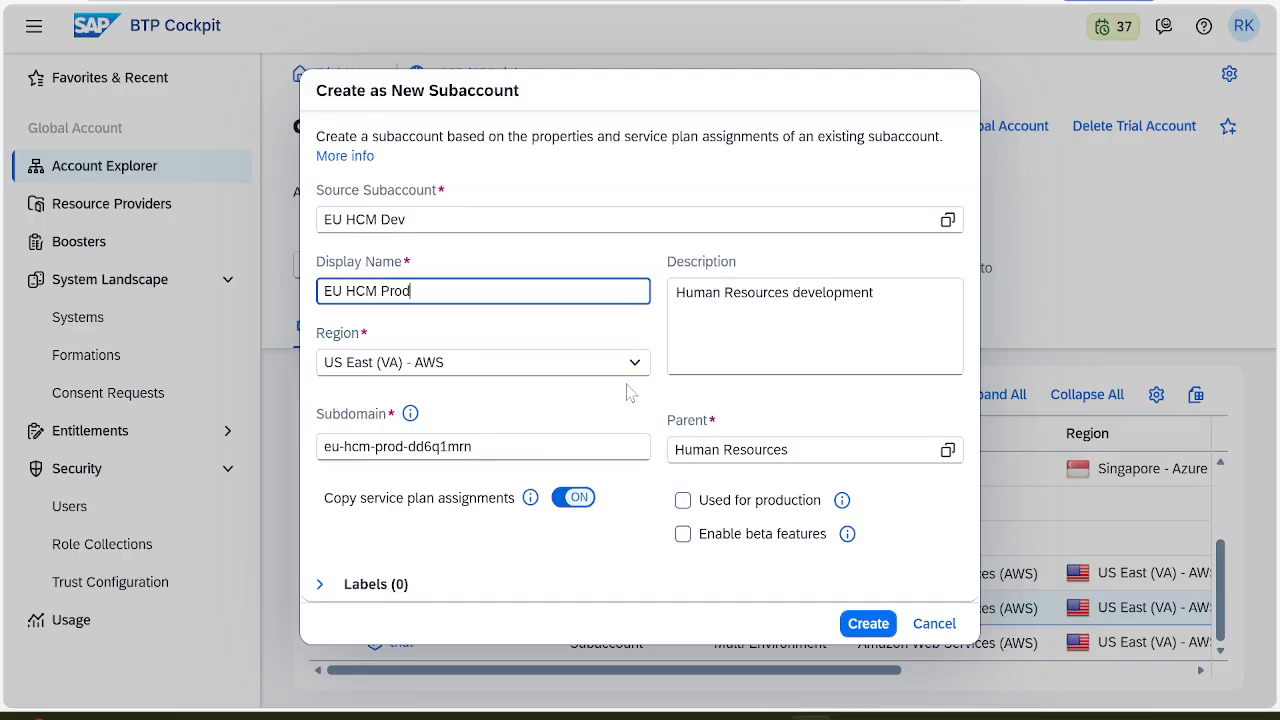
left_click(878, 294)
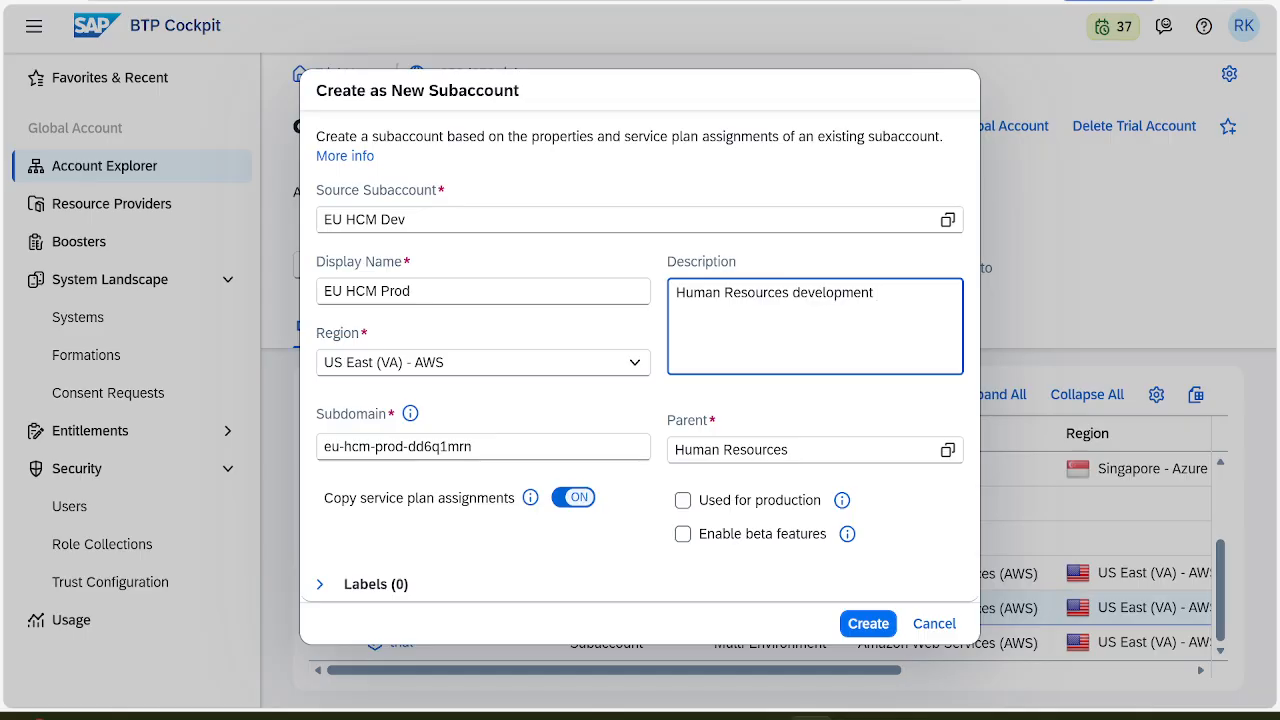
key("ctrl+a")
key("ctrl+v")
key("alt+Tab")
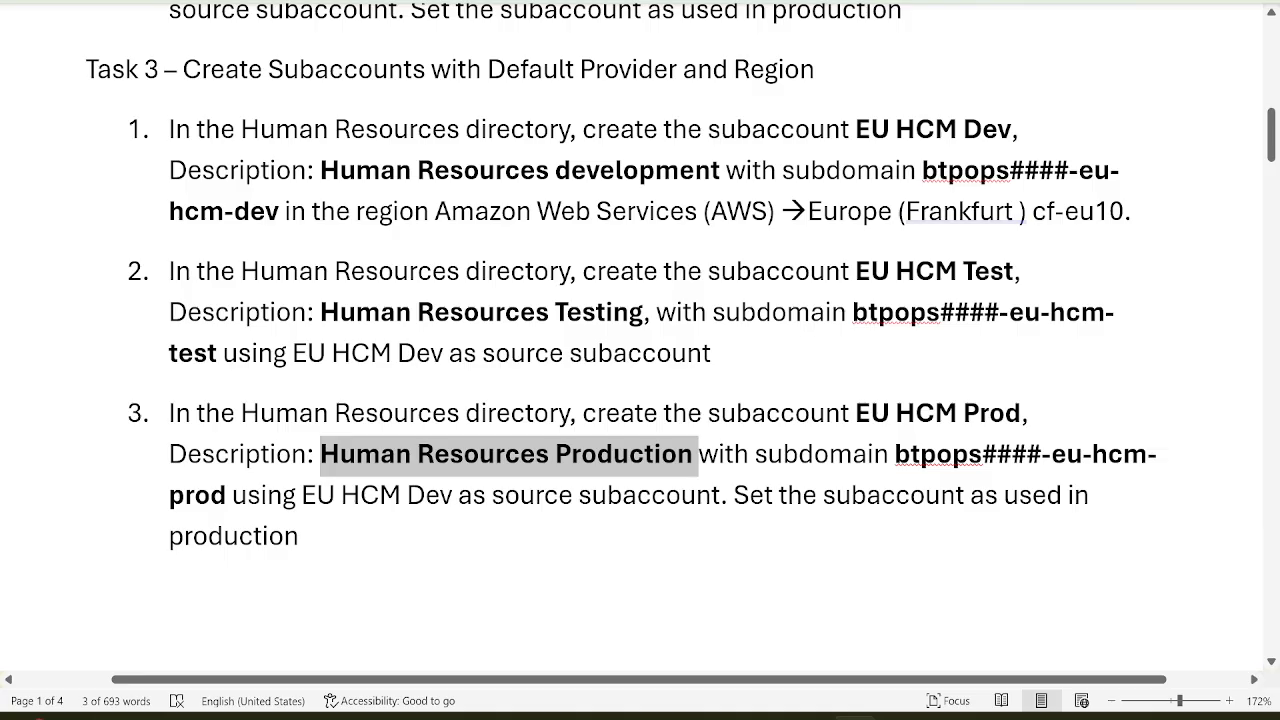
Paste the copied subdomain and replace #### with d252, giving btpopsd252-eu-hcm-prod
left_click(894, 454)
left_click_drag(894, 454, 227, 500)
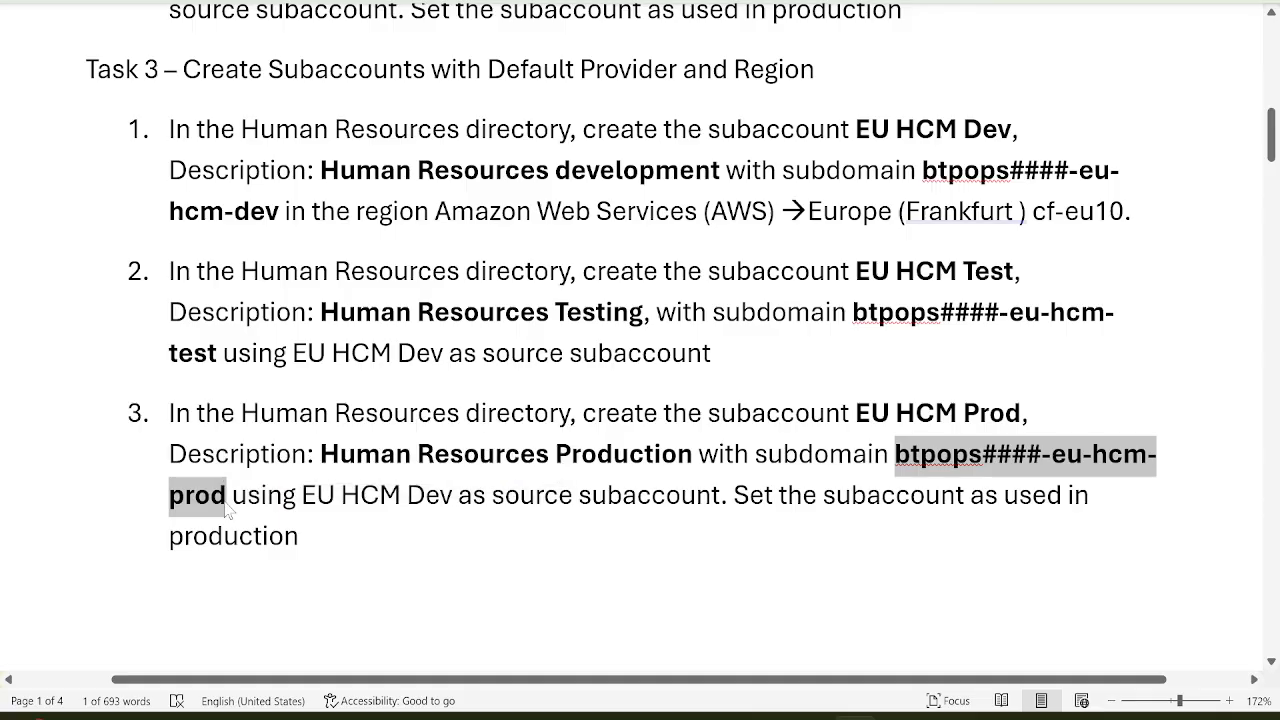
key("alt+Tab")
left_click(483, 442)
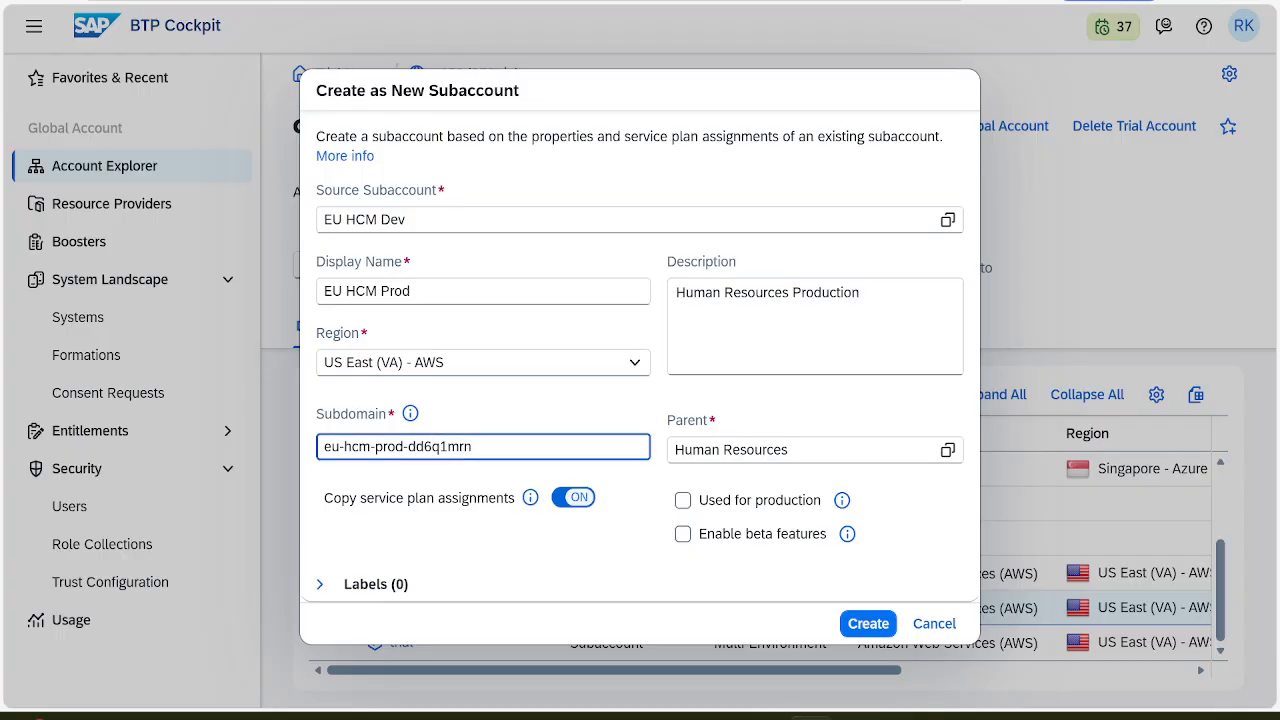
key("ctrl+a")
key("ctrl+v")
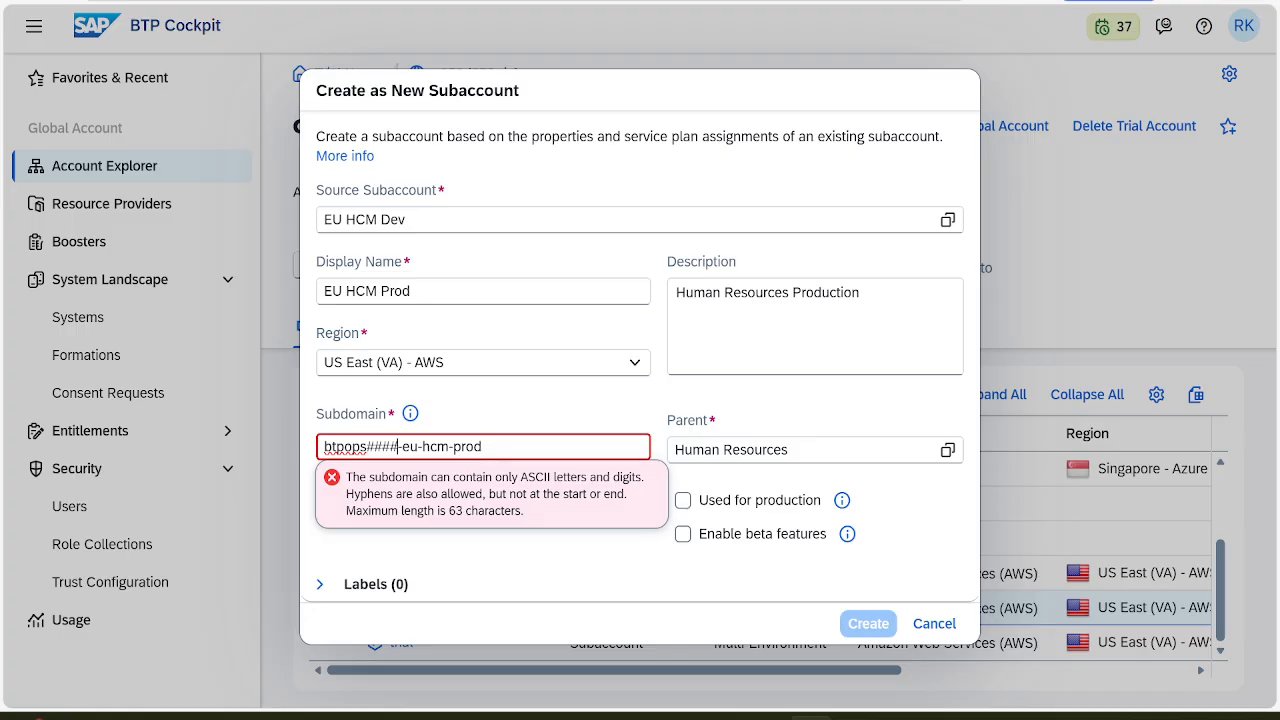
key("BackSpace")
key("BackSpace")
key("BackSpace")
key("BackSpace")
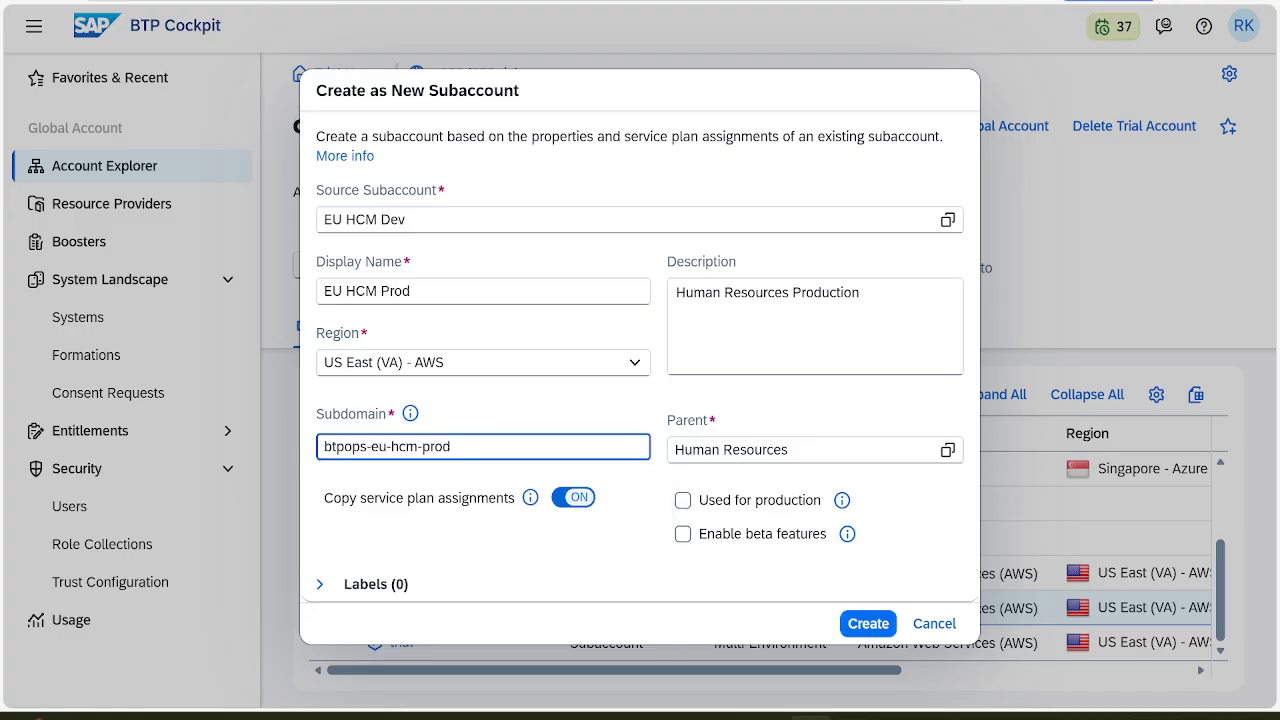
type("d252")
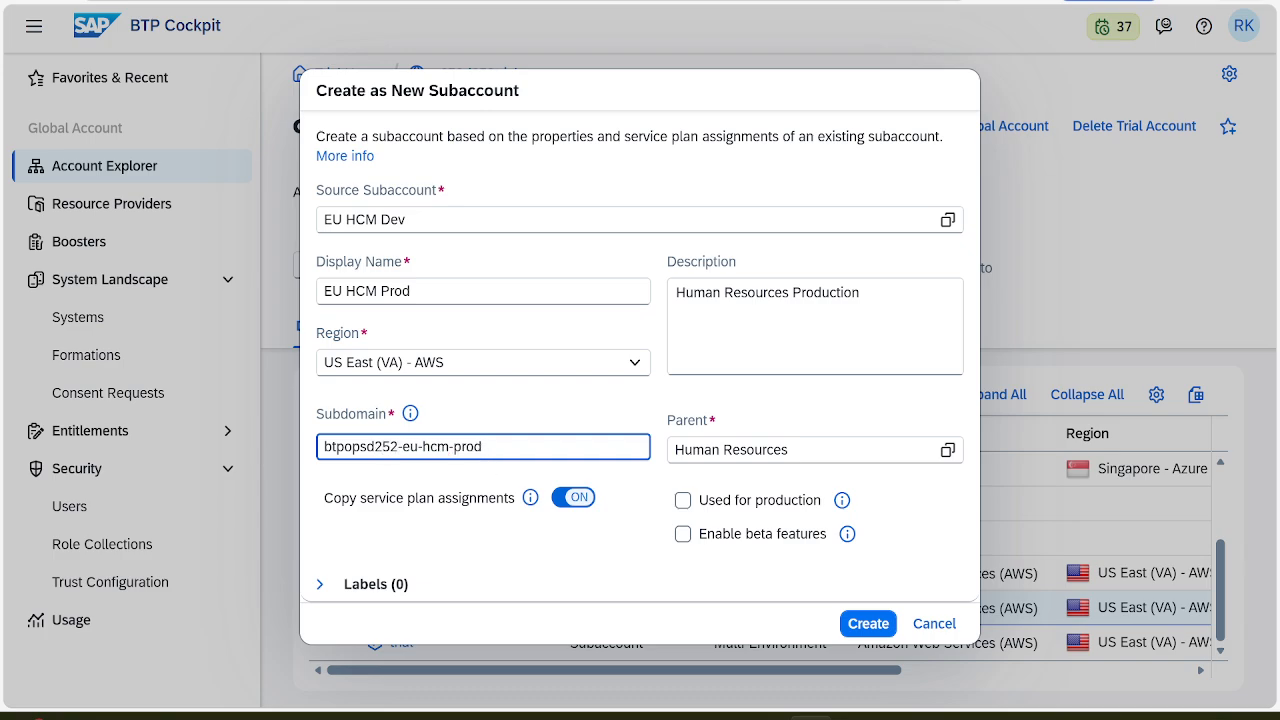
left_click(483, 447)
key("alt+Tab")
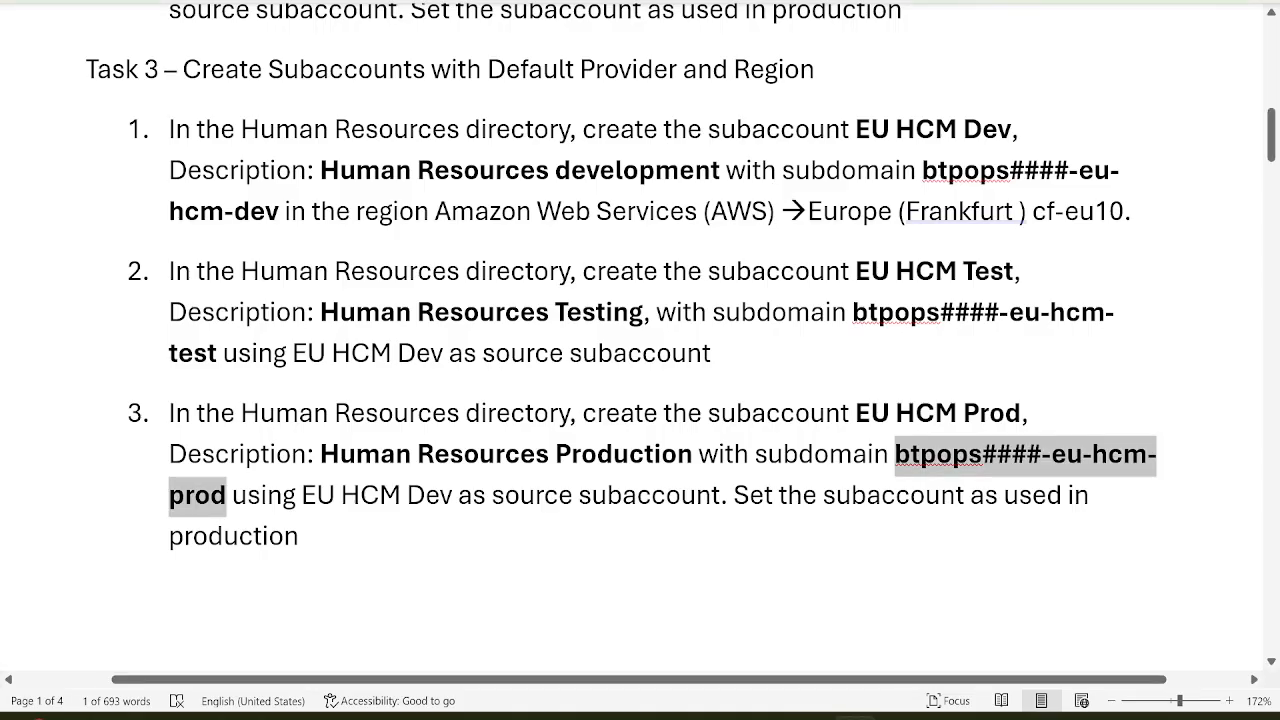
Choose Human Resources as the parent directory for the EU HCM Prod subaccount
key("alt+Tab")
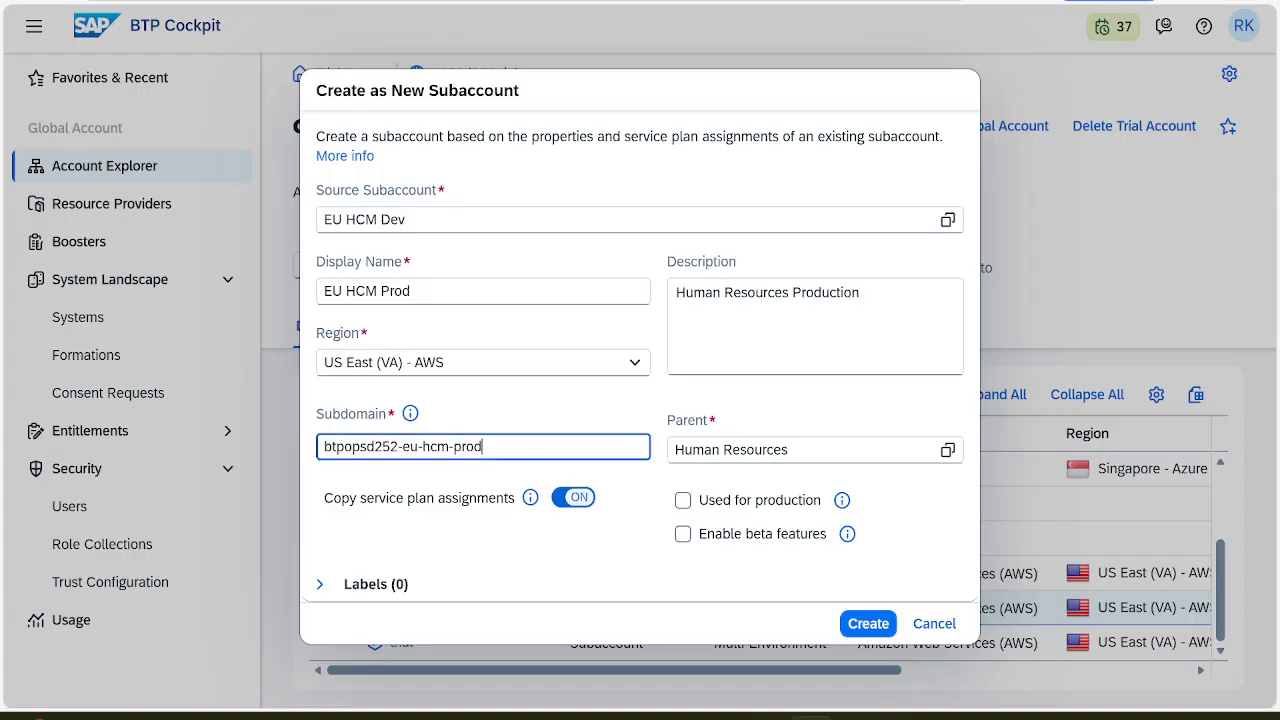
left_click(948, 450)
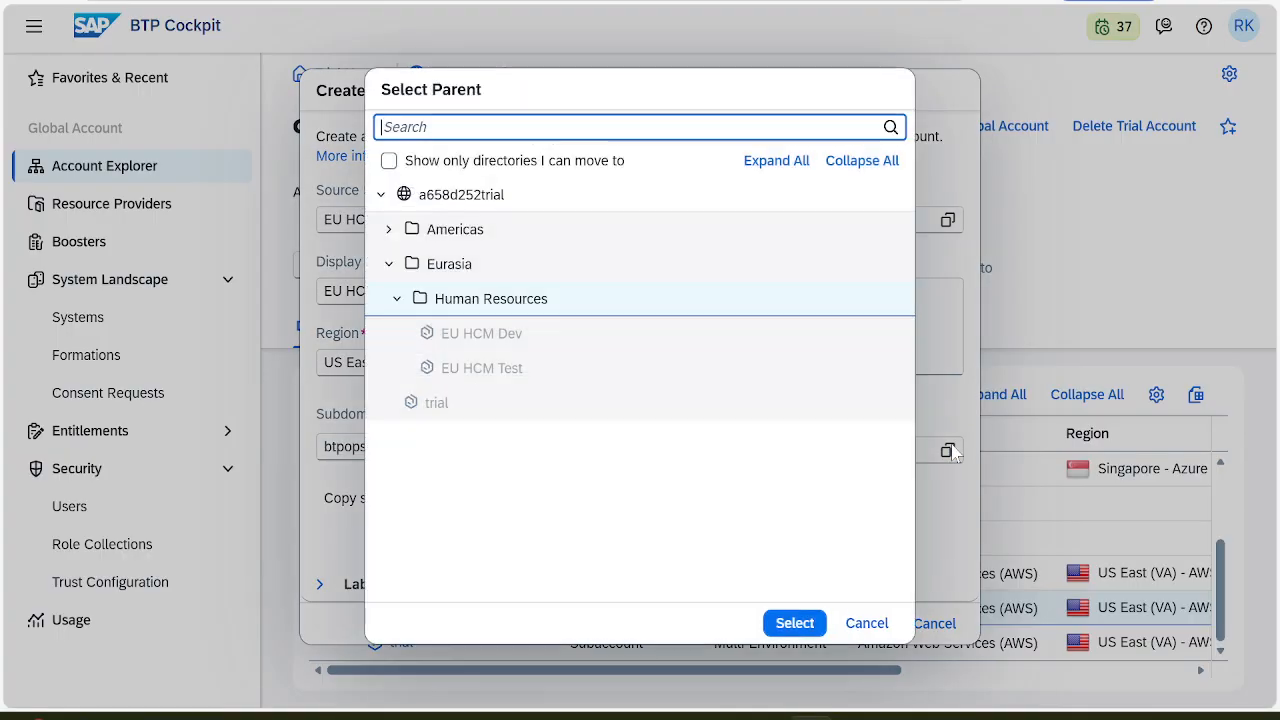
left_click(534, 302)
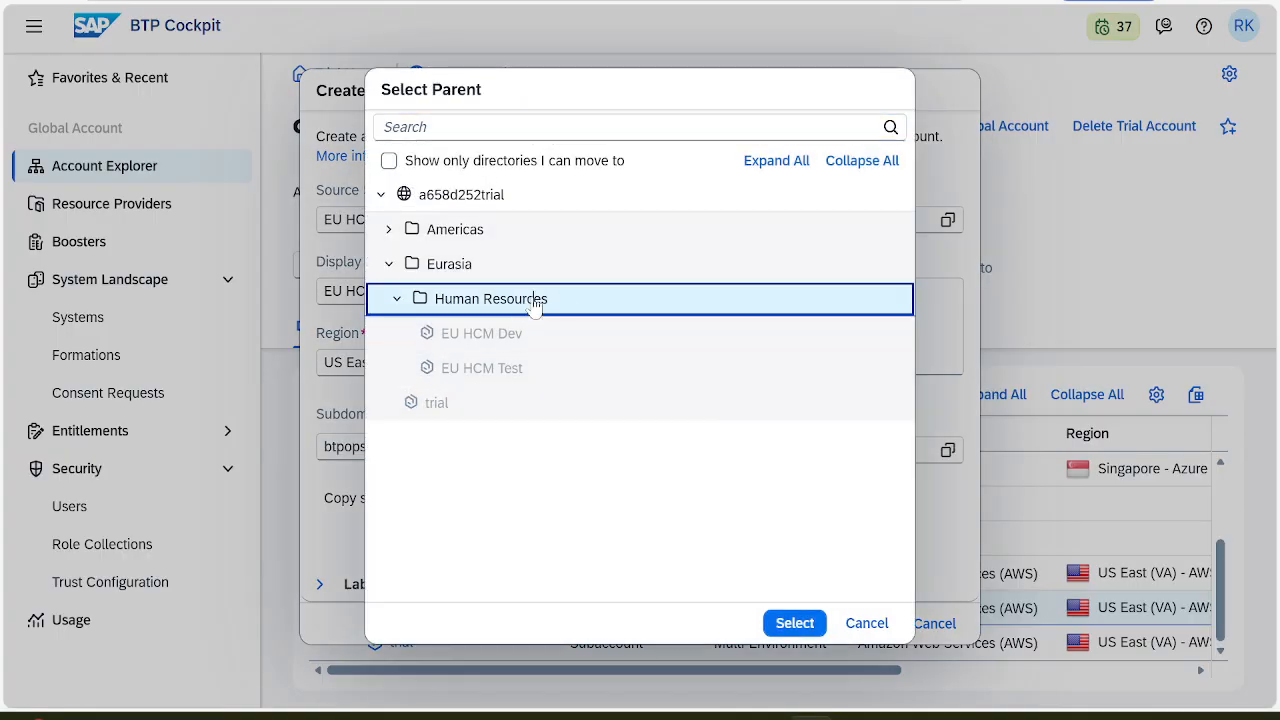
left_click(794, 623)
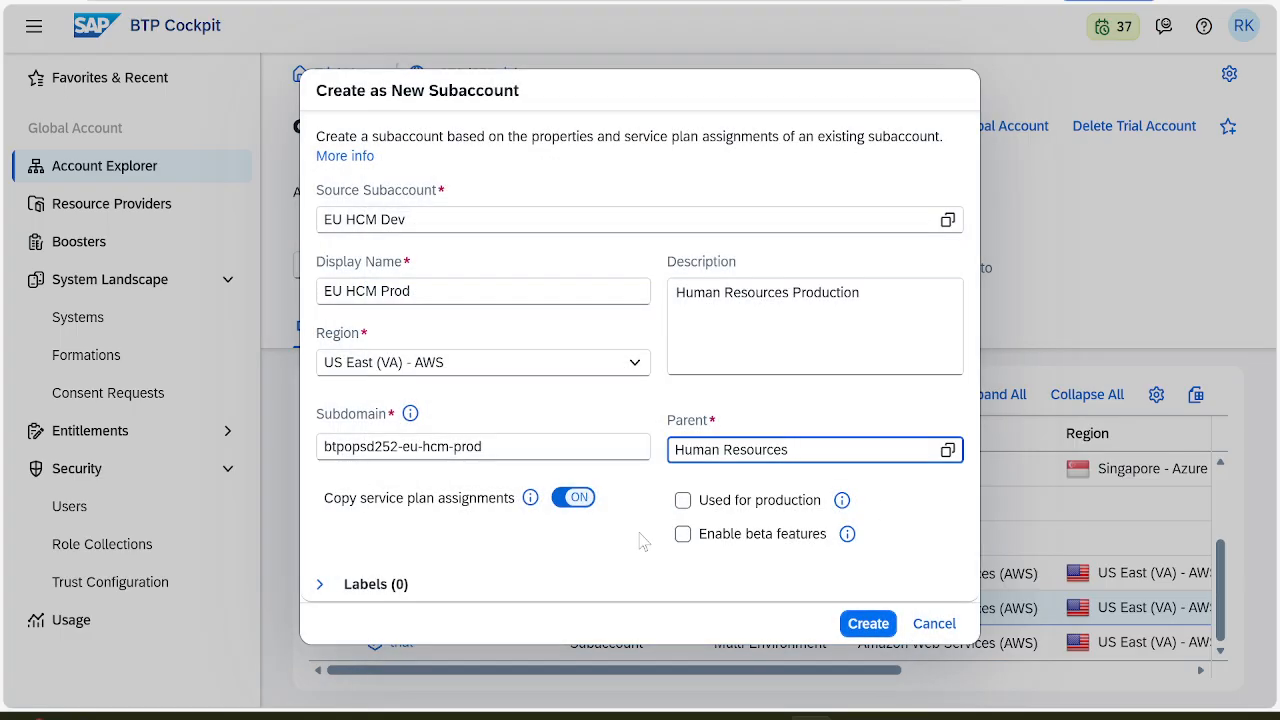
Mark EU HCM Prod as used for production and create the subaccount
key("alt+Tab")
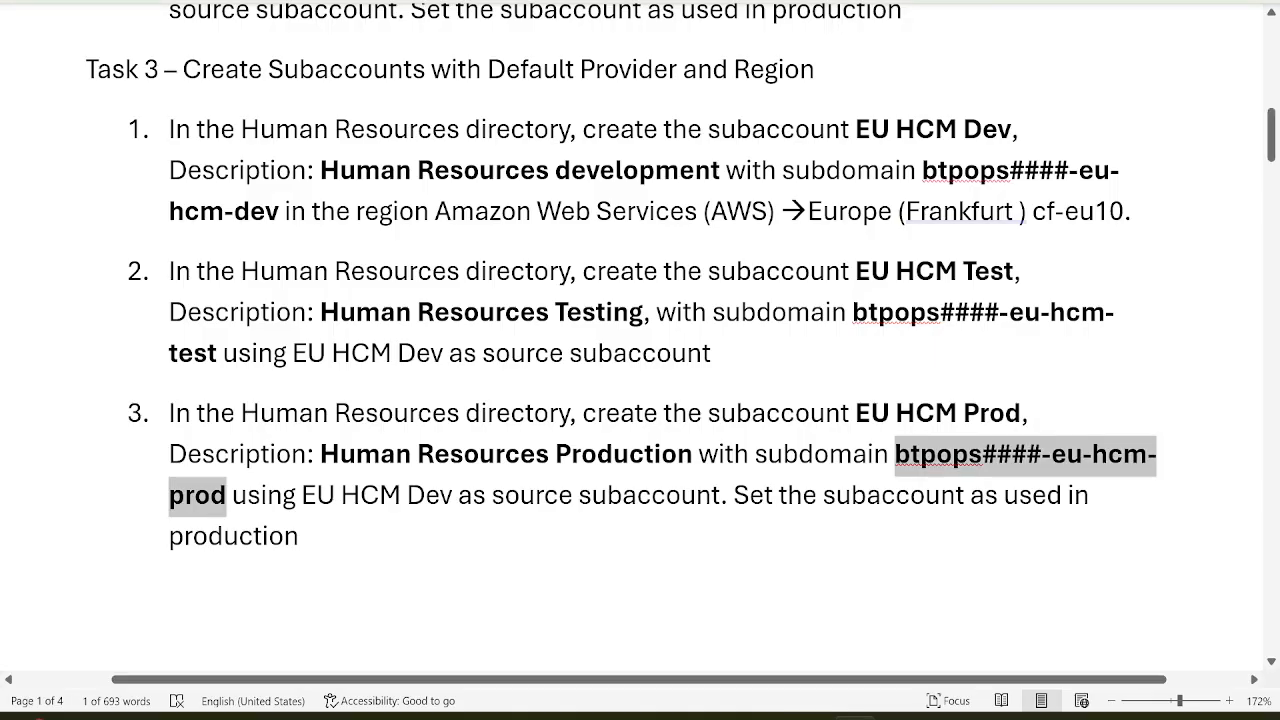
key("alt+Tab")
left_click(683, 500)
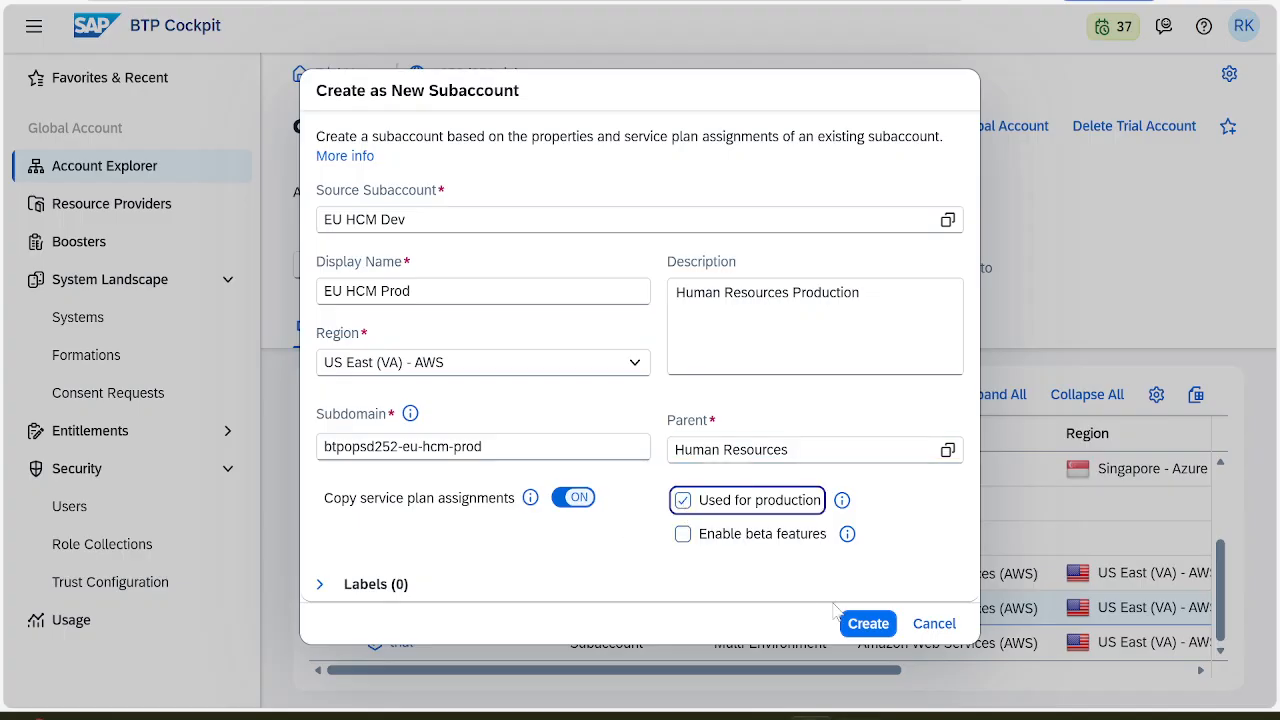
left_click(862, 624)
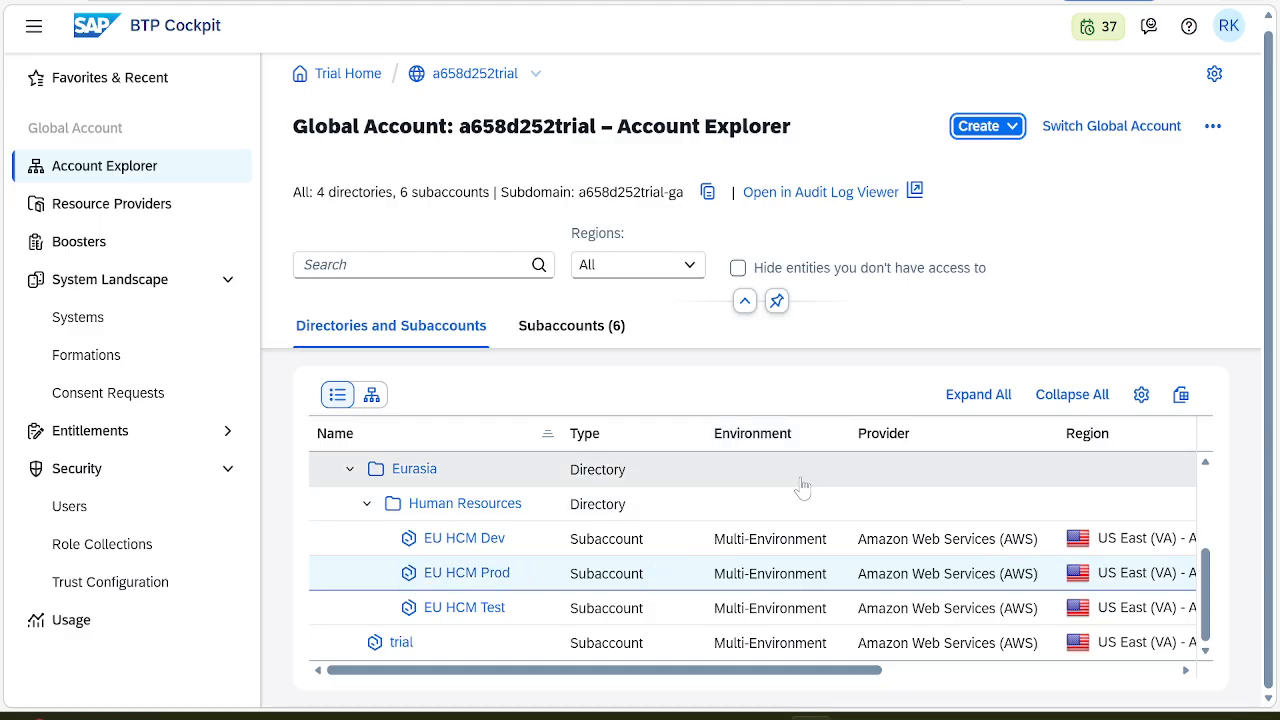
Verify the Account Explorer shows EU HCM Dev, Test and Prod under Eurasia > Human Resources
key("alt+Tab")
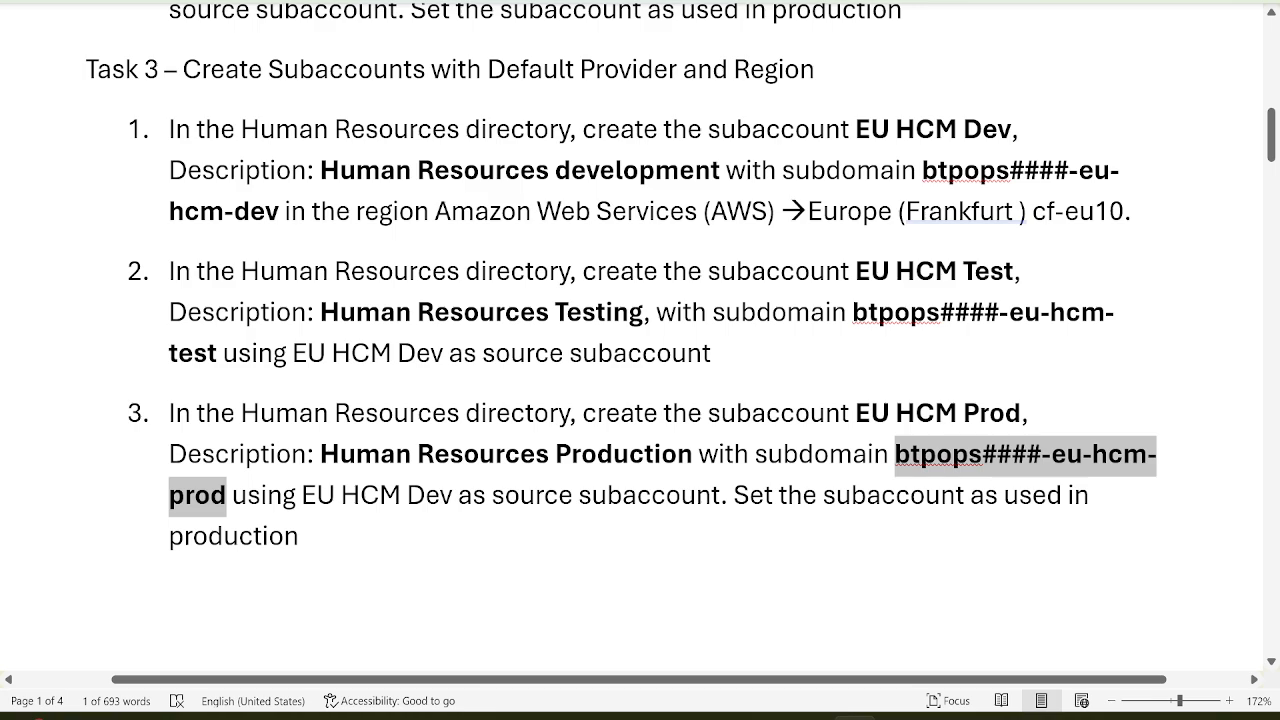
key("alt+Tab")
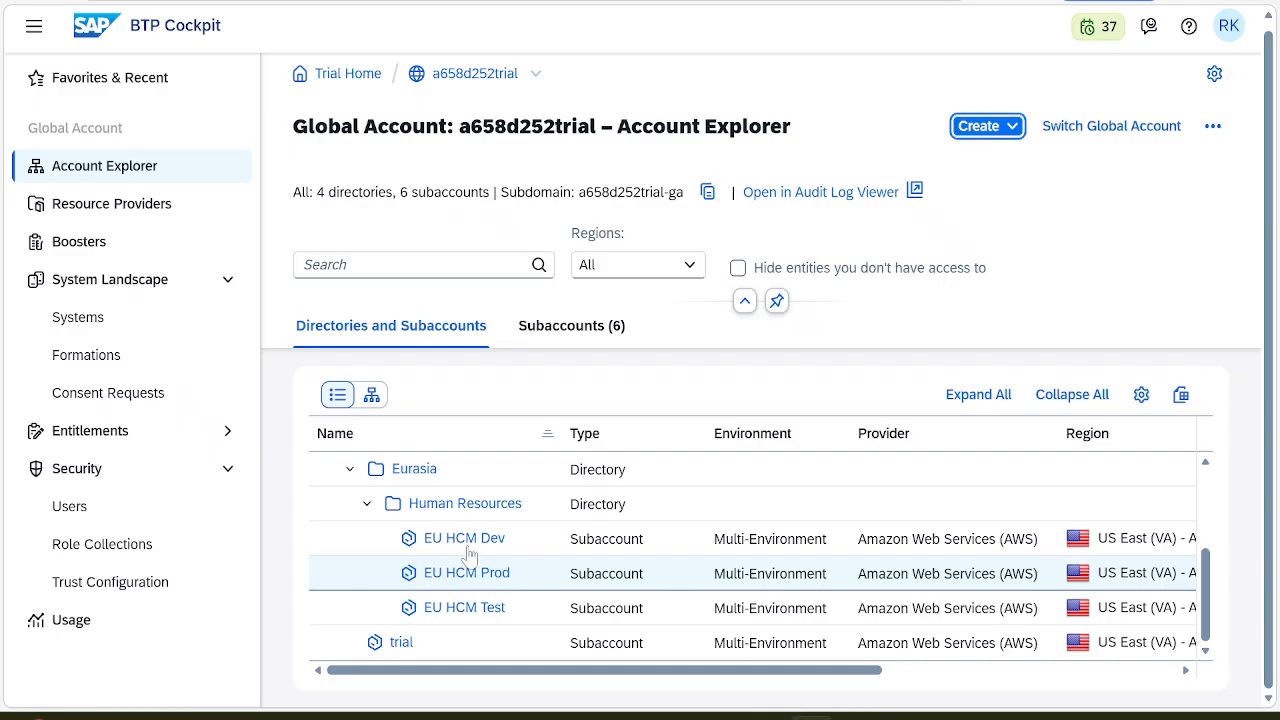
key("alt+Tab")
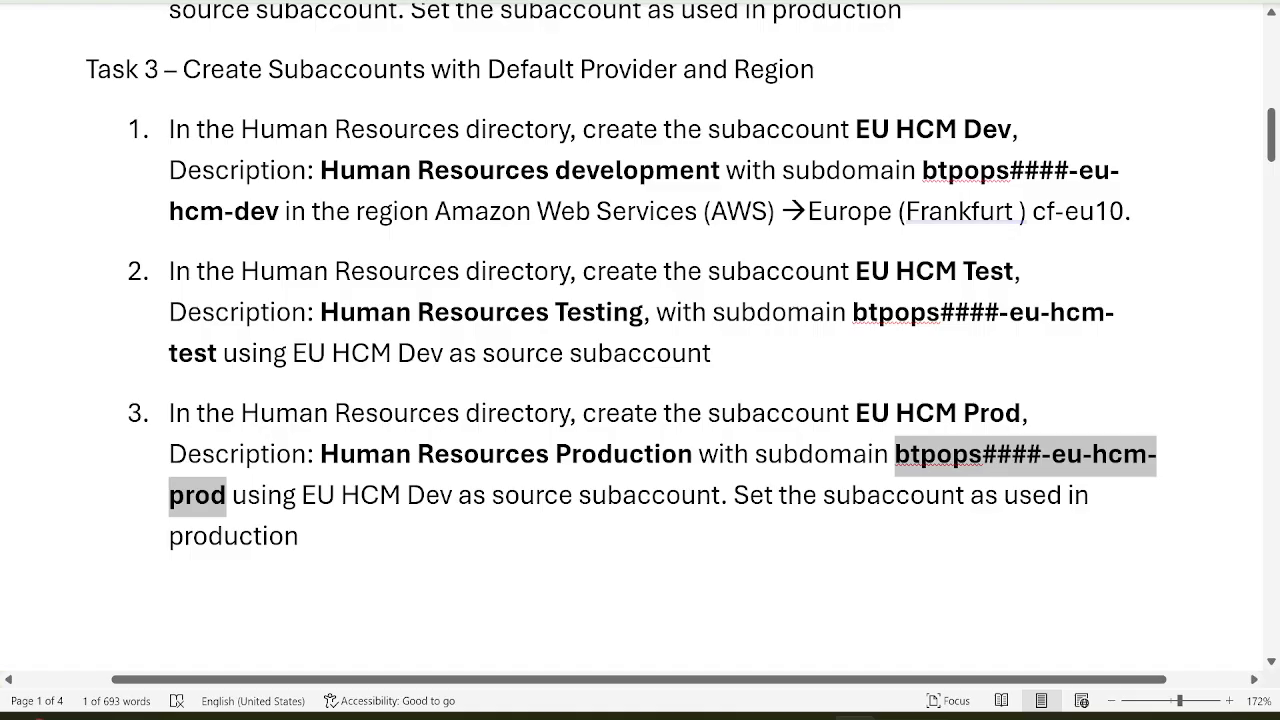
key("alt+Tab")
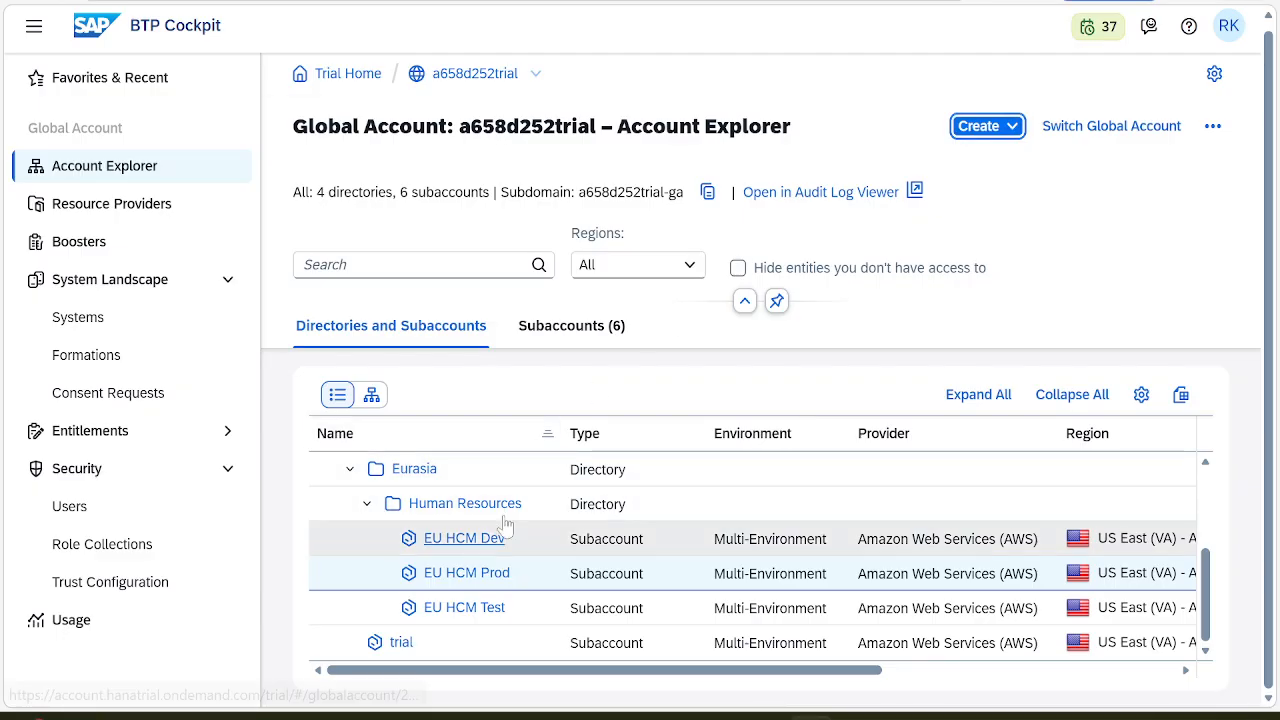
key("alt+Tab")
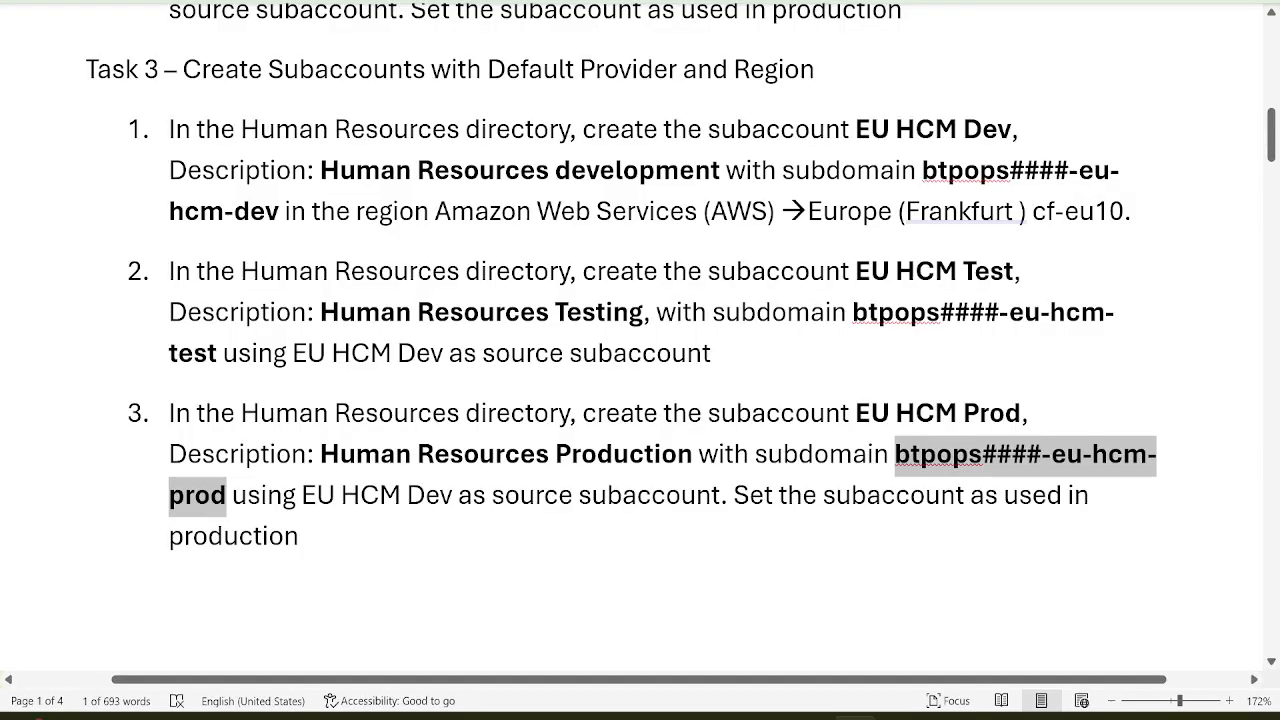
key("alt+Tab")
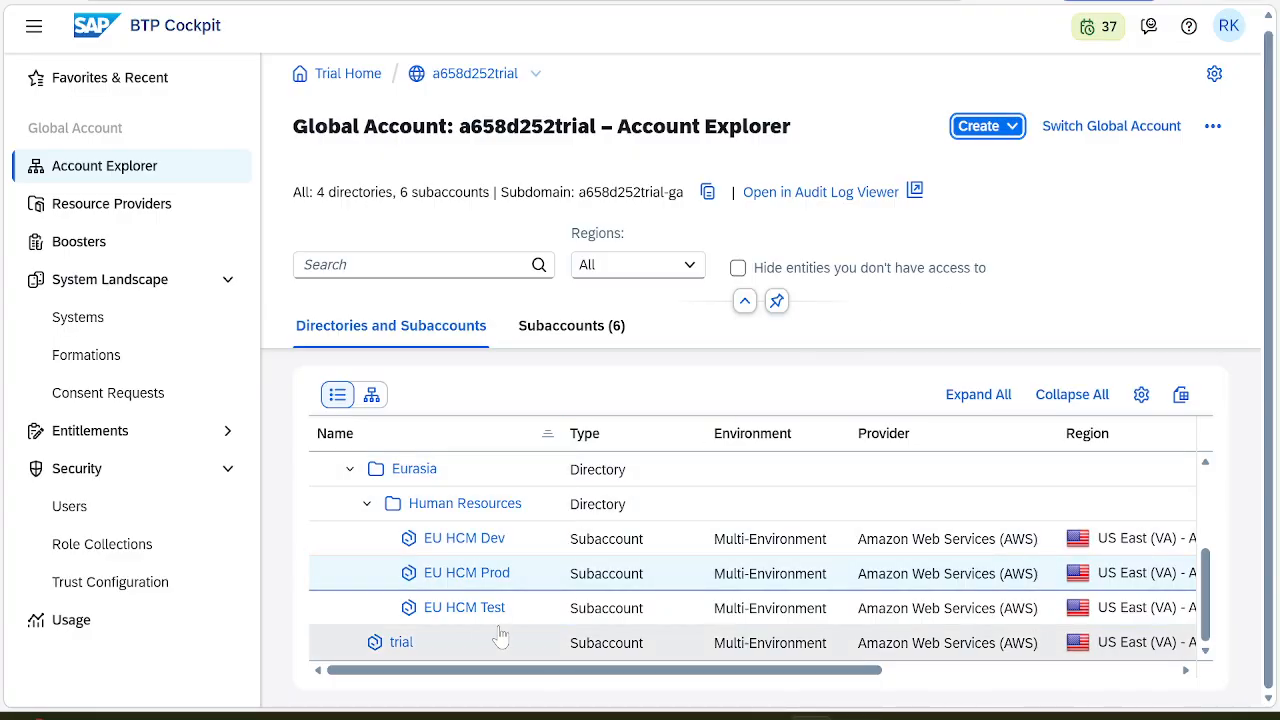